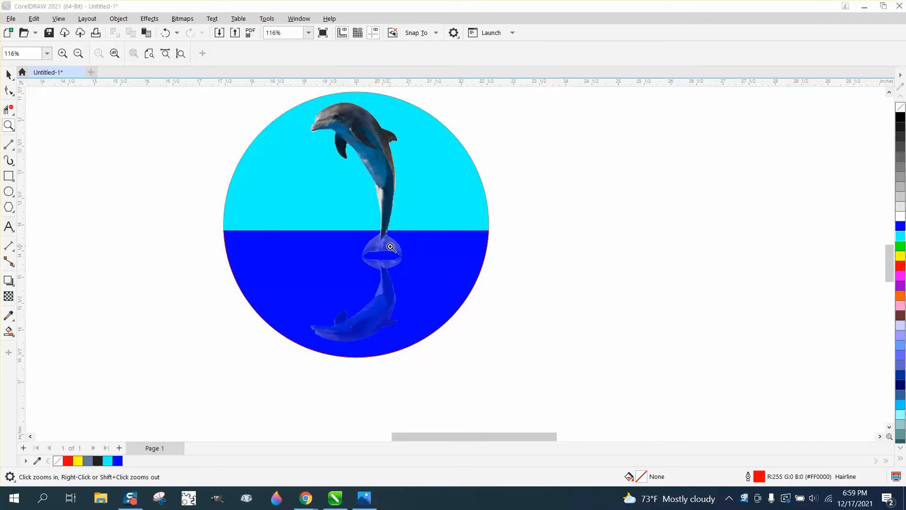
Zoom in and out to examine the dolphin reflection artwork in the circle
click(10, 127)
scroll(266, 194, down, 2)
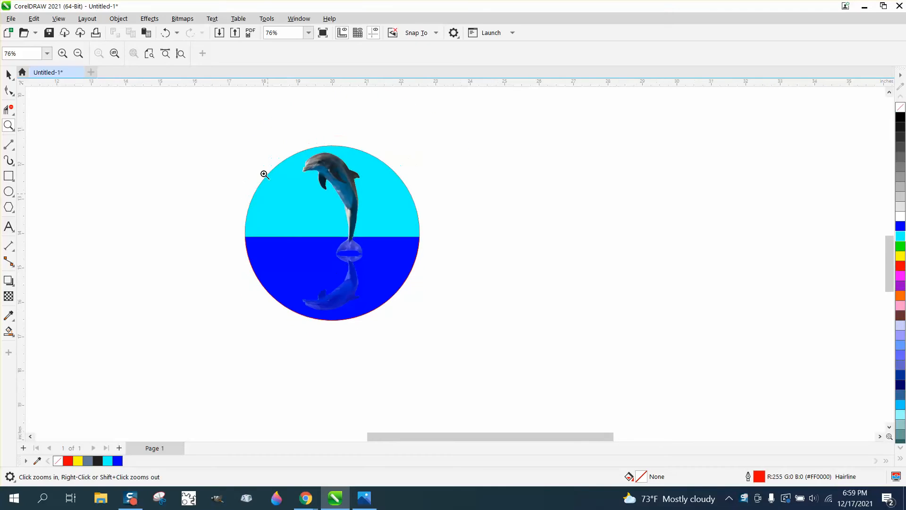
drag(239, 142, 485, 339)
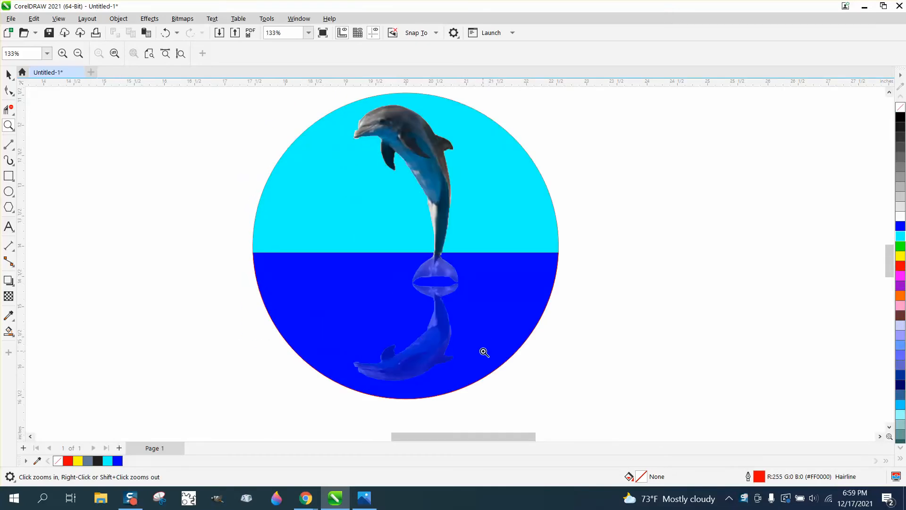
scroll(353, 297, down, 1)
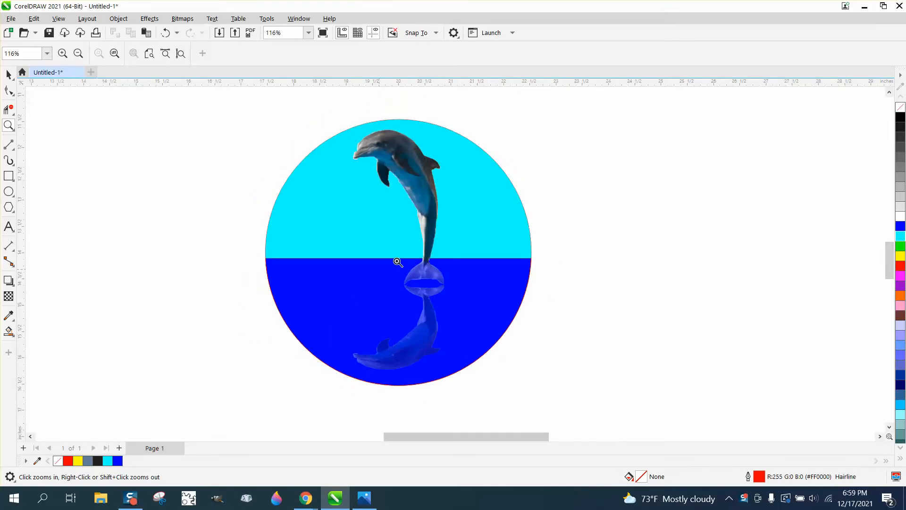
scroll(429, 231, down, 2)
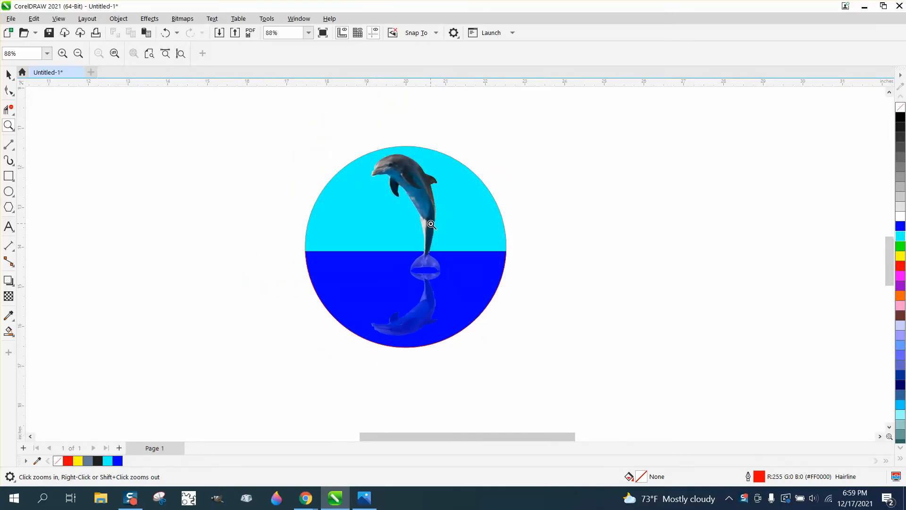
scroll(431, 224, down, 2)
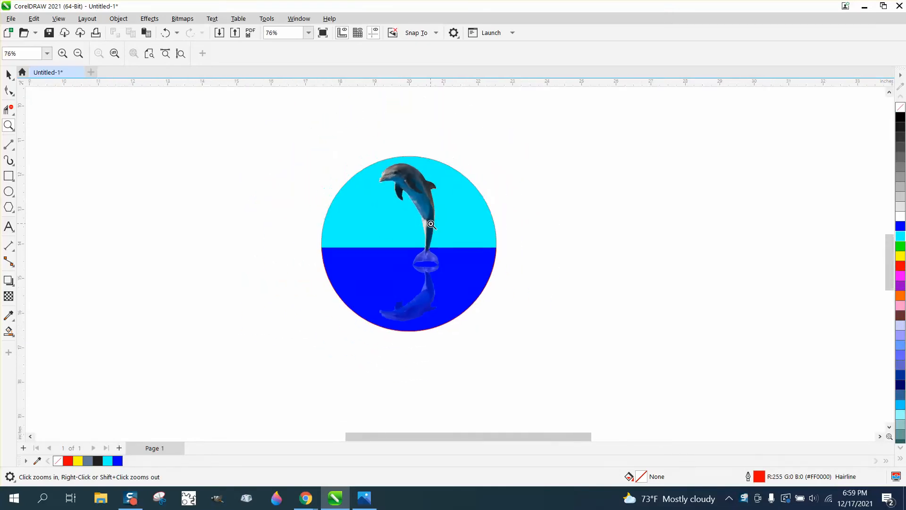
Switch to Paint 3D, start a new project, and open dolphin.jpg from the Pictures folder
click(273, 504)
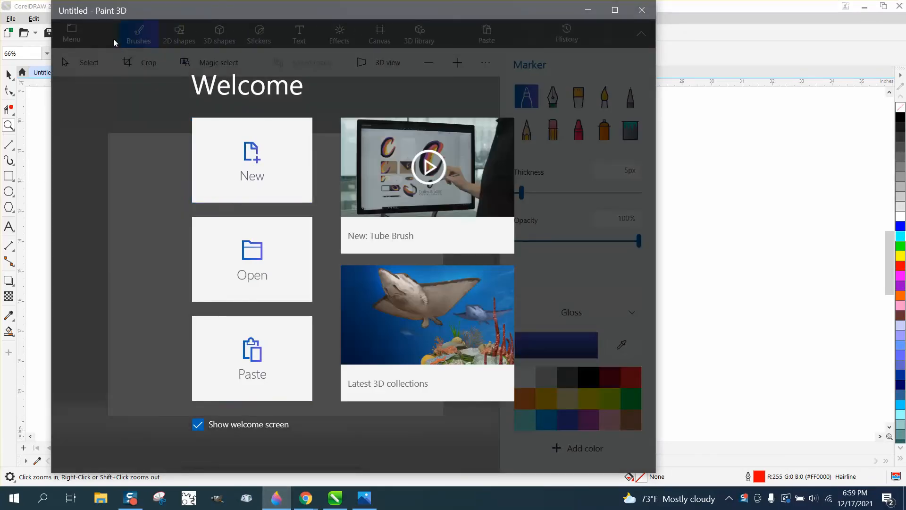
click(251, 163)
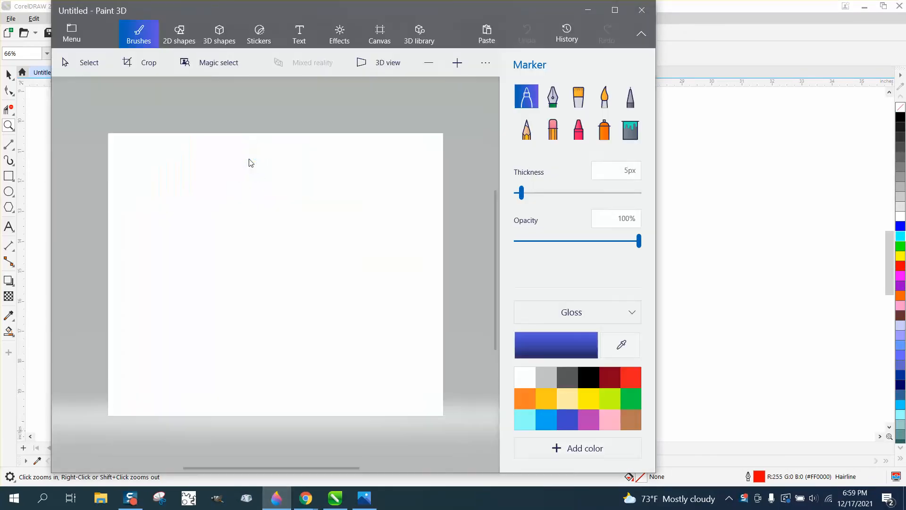
click(73, 36)
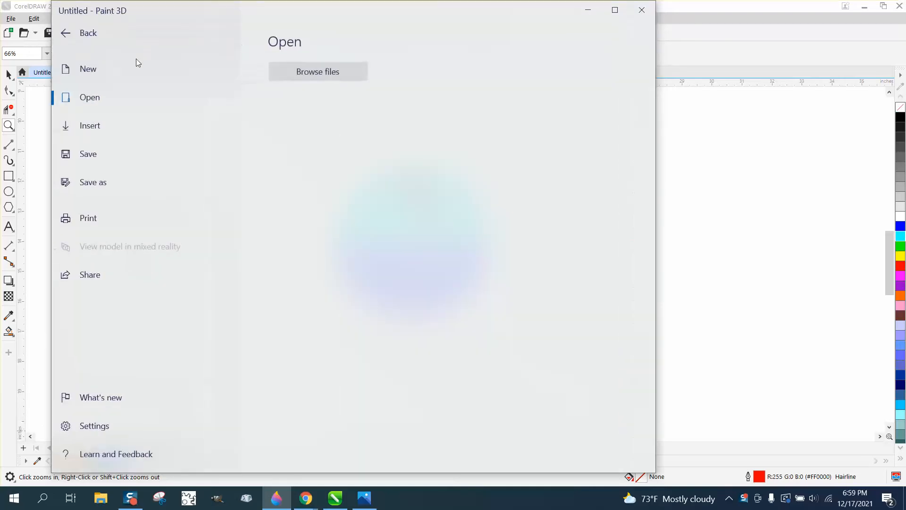
click(309, 75)
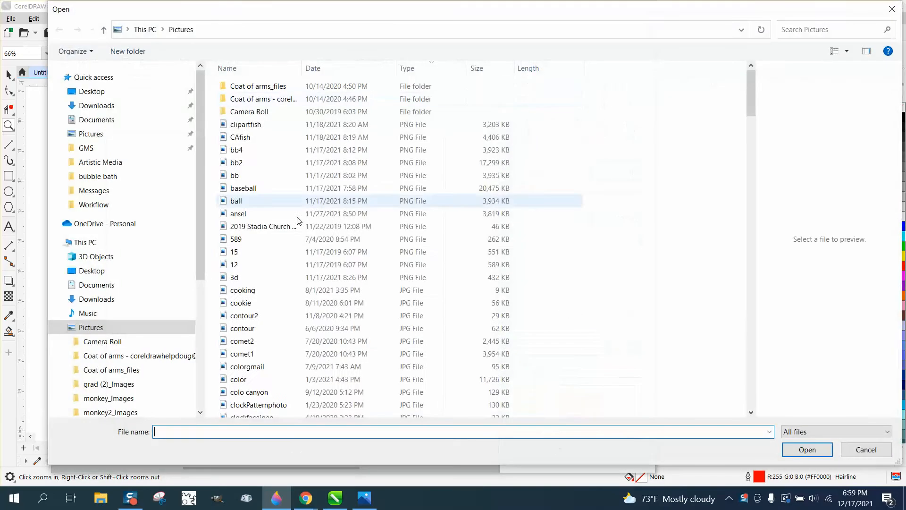
text(dol)
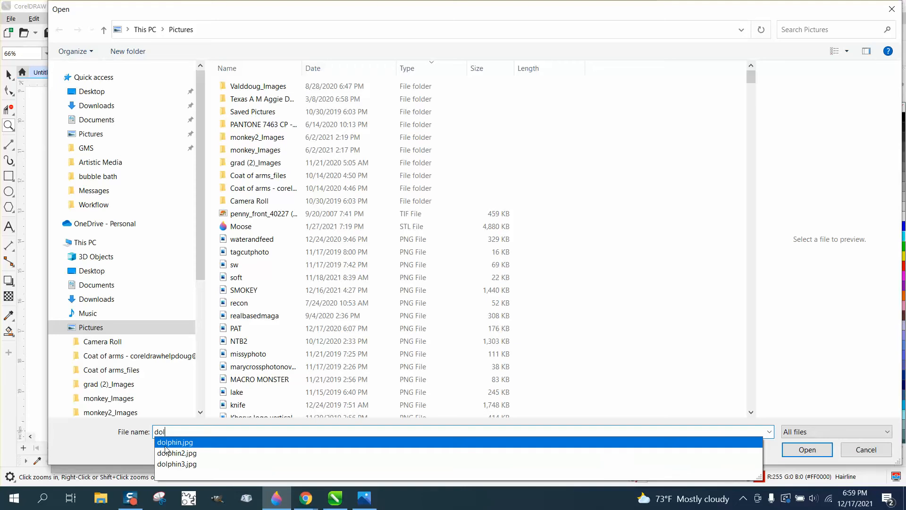
click(165, 446)
click(807, 449)
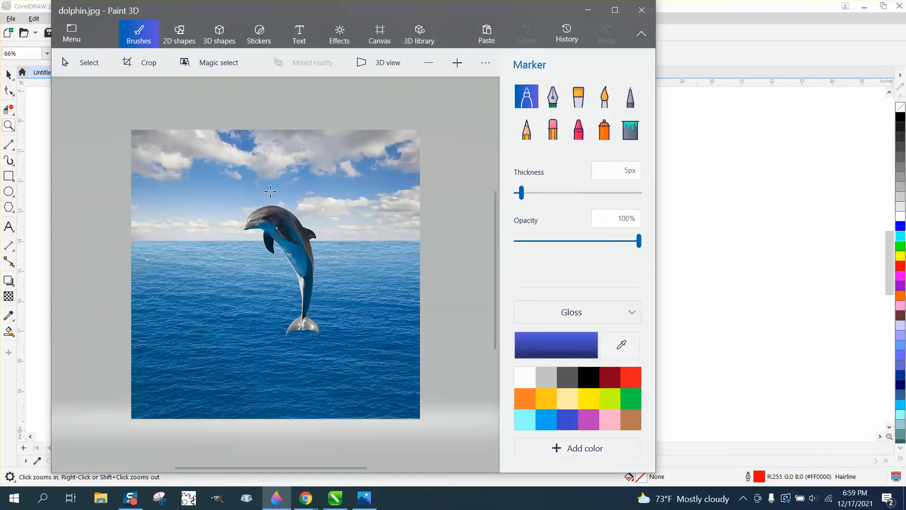
Crop the photo to a custom frame of 210 x 302 px tightly around the dolphin
click(142, 62)
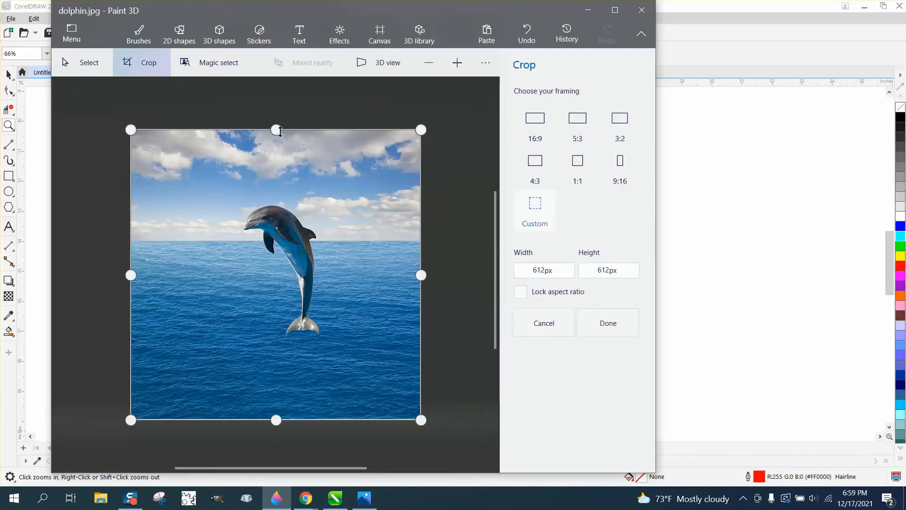
drag(281, 131, 285, 231)
drag(286, 428, 293, 350)
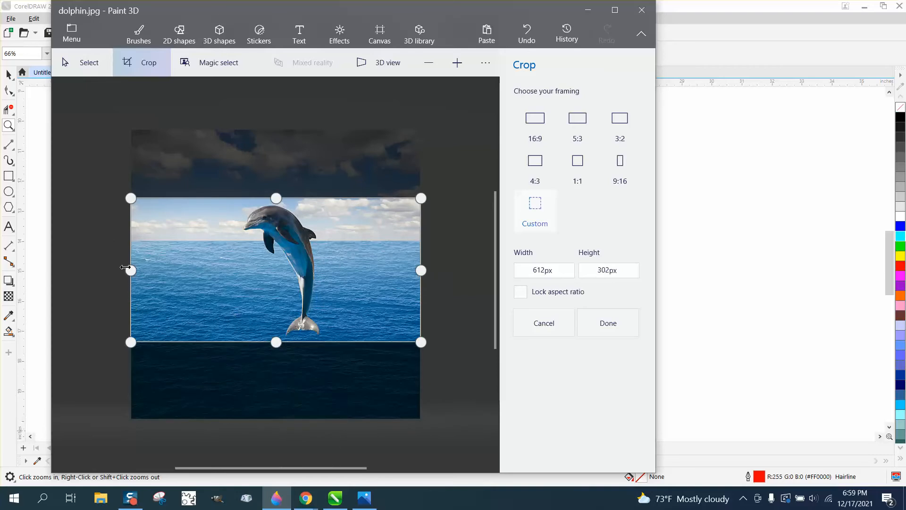
drag(126, 267, 233, 268)
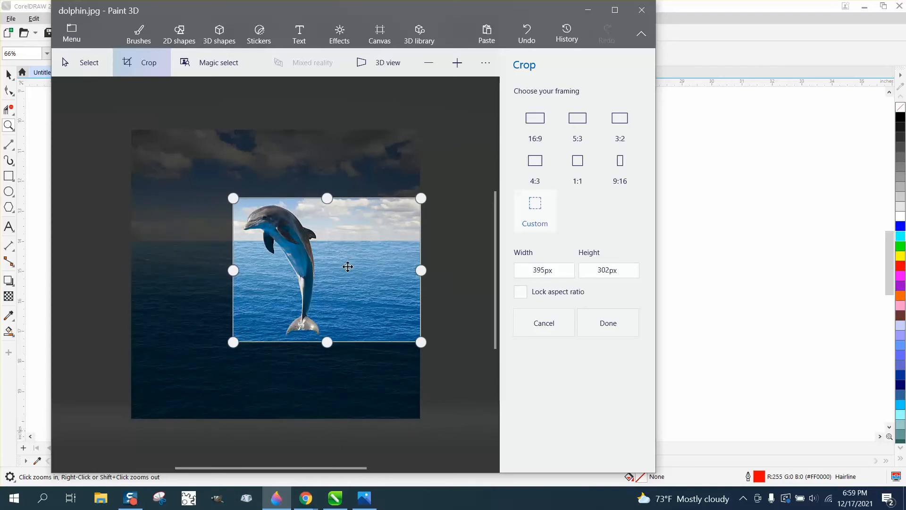
drag(420, 269, 334, 270)
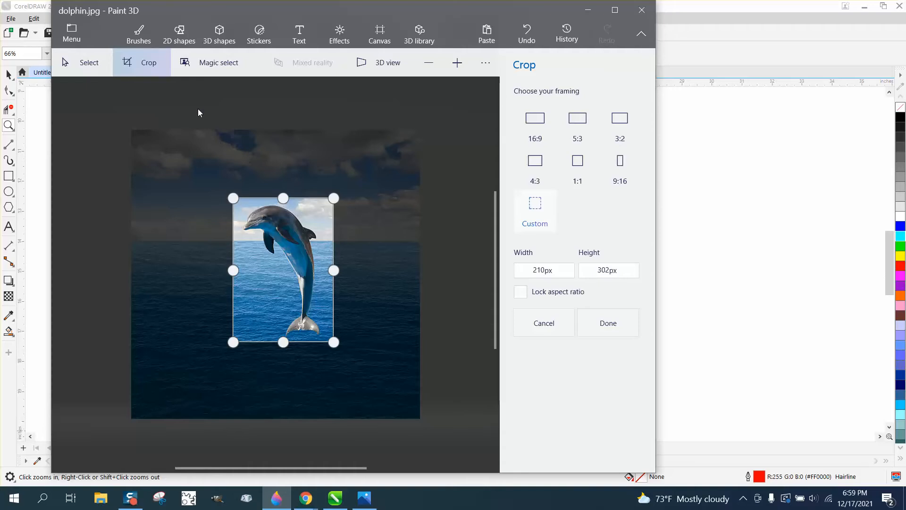
Cut out the dolphin with Magic select, removing the surrounding water from the cutout
click(220, 67)
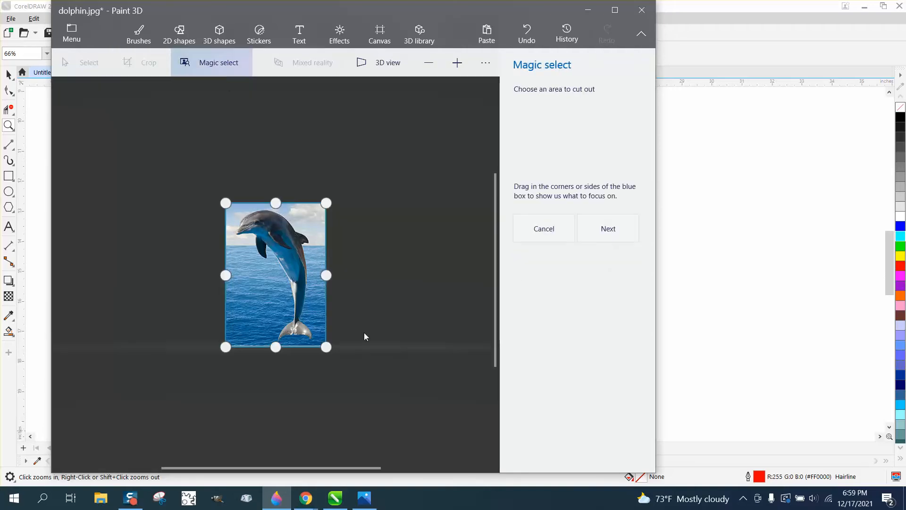
click(620, 232)
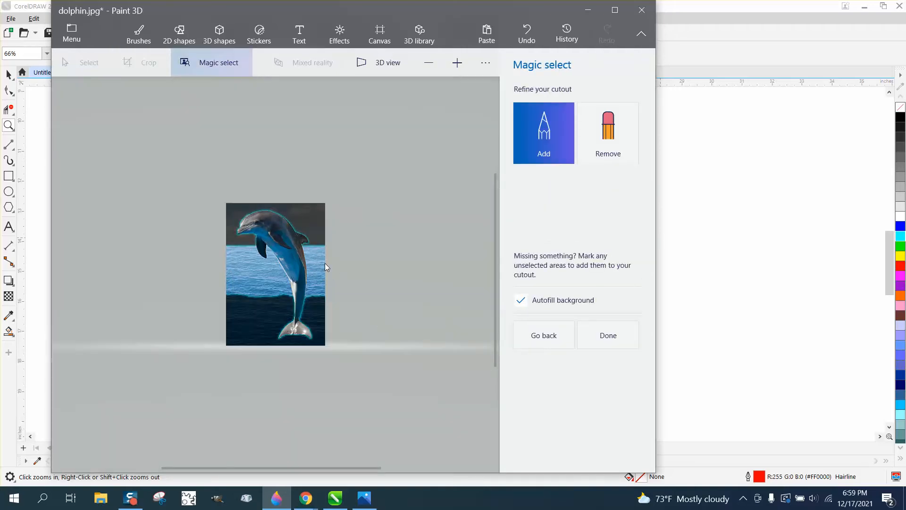
click(602, 143)
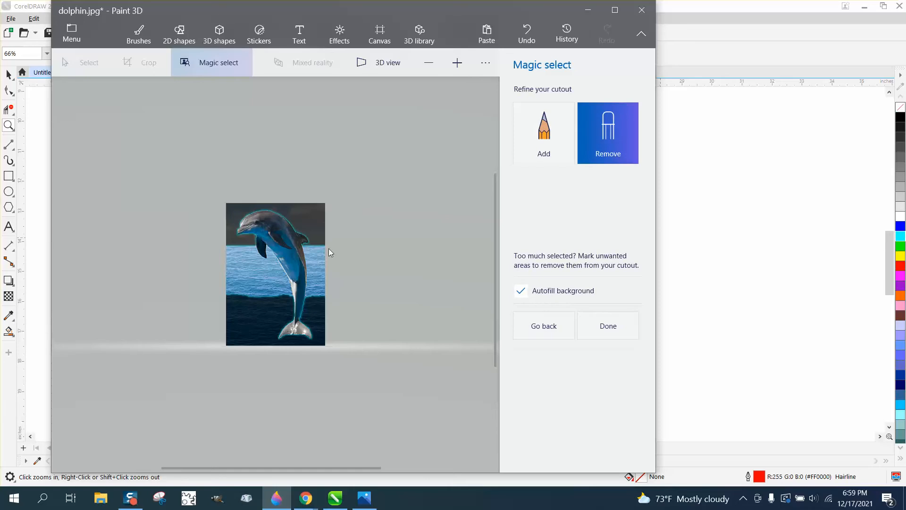
drag(316, 289, 316, 292)
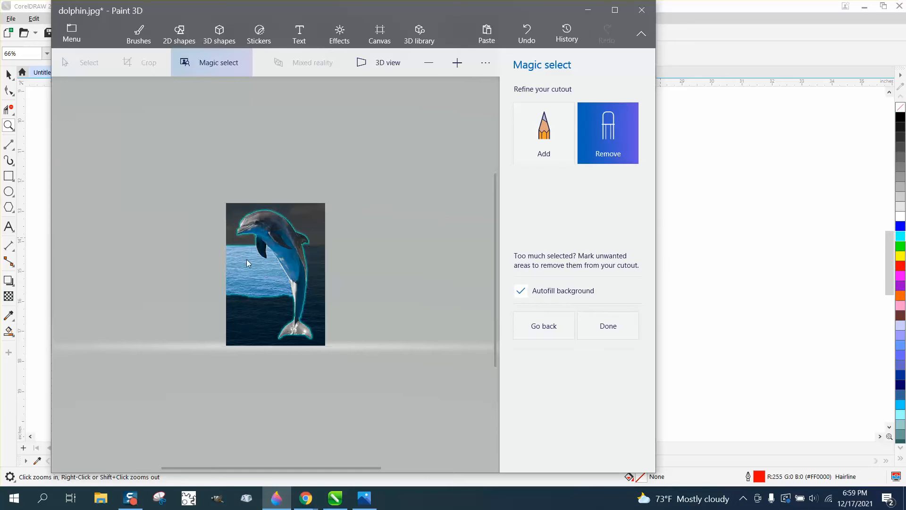
drag(247, 257, 246, 297)
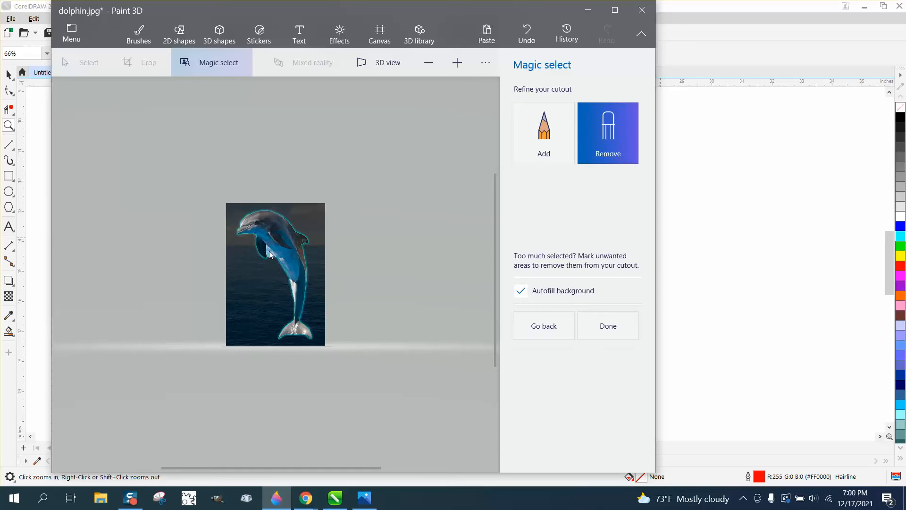
click(269, 255)
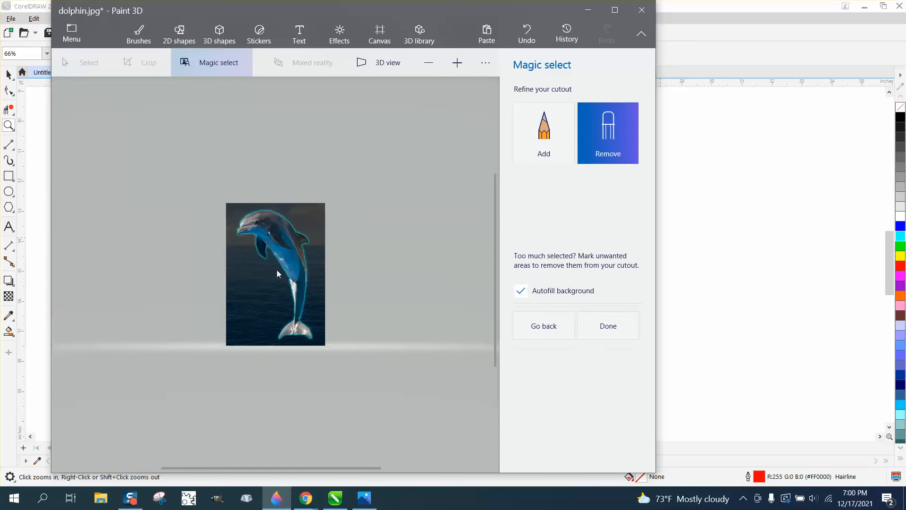
click(606, 324)
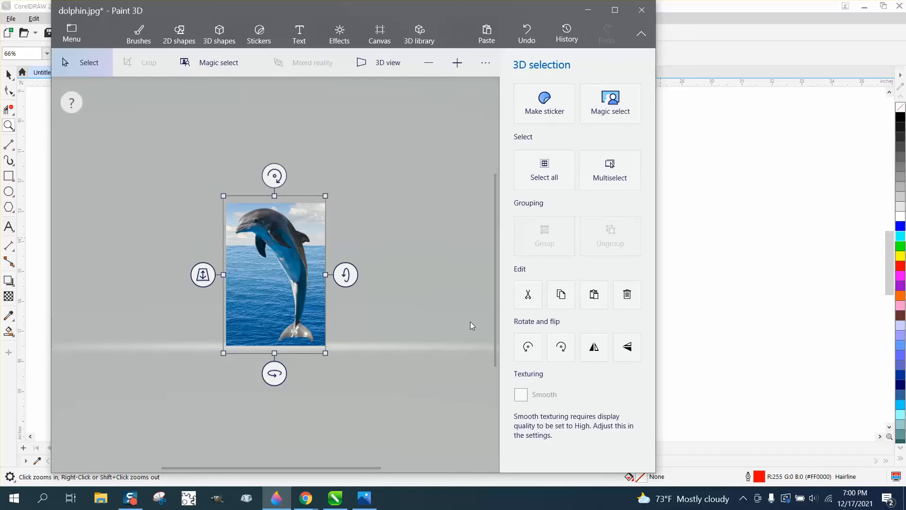
Move the dolphin cutout off to the side of the canvas
click(361, 231)
click(291, 248)
drag(292, 230, 434, 237)
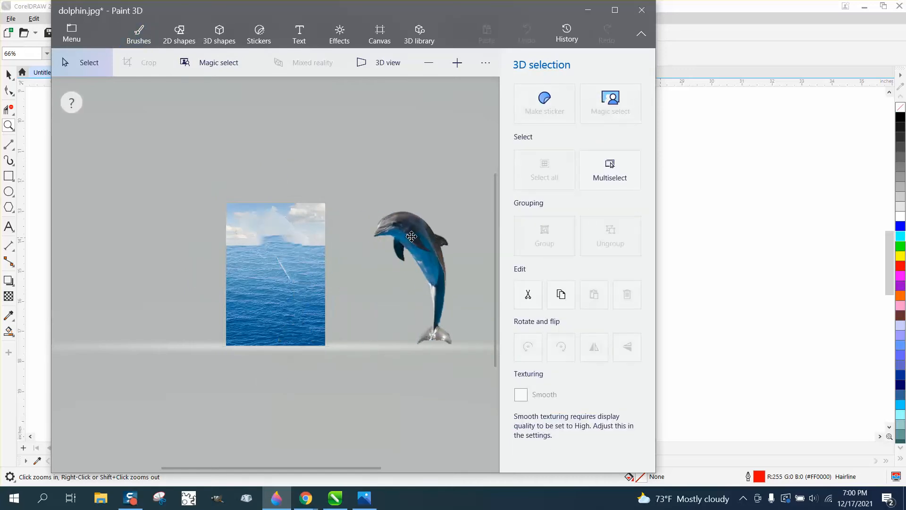
Select the remaining sea background on the canvas and delete it
click(352, 242)
mouse_move(182, 168)
mouse_down()
mouse_move(366, 358)
mouse_move(370, 374)
mouse_up()
key(Delete)
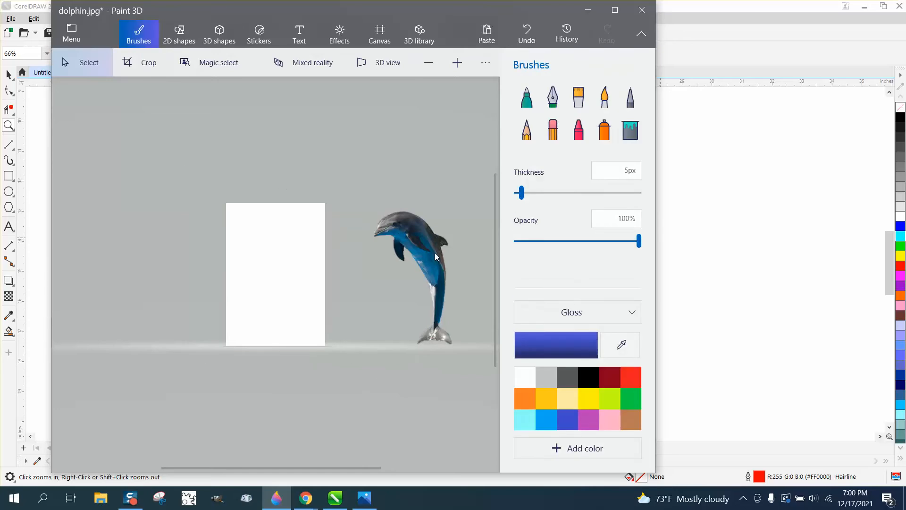
drag(434, 252, 284, 257)
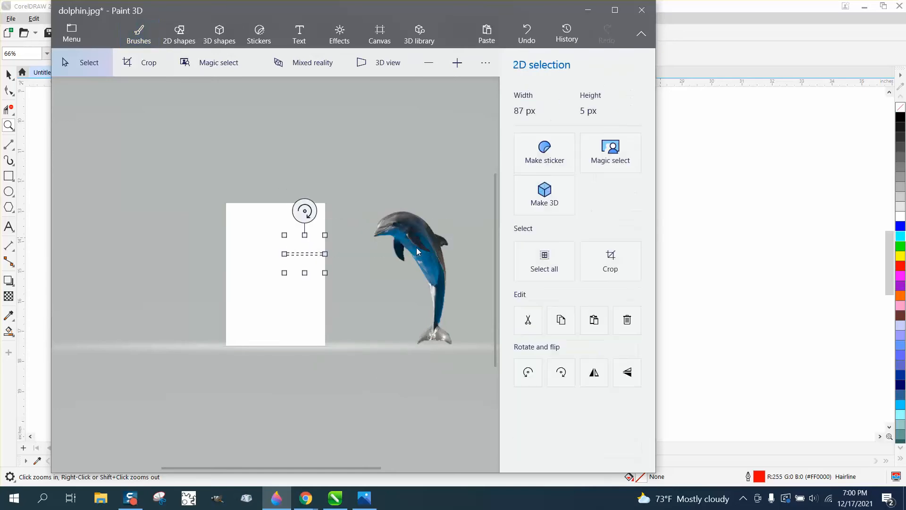
key(Delete)
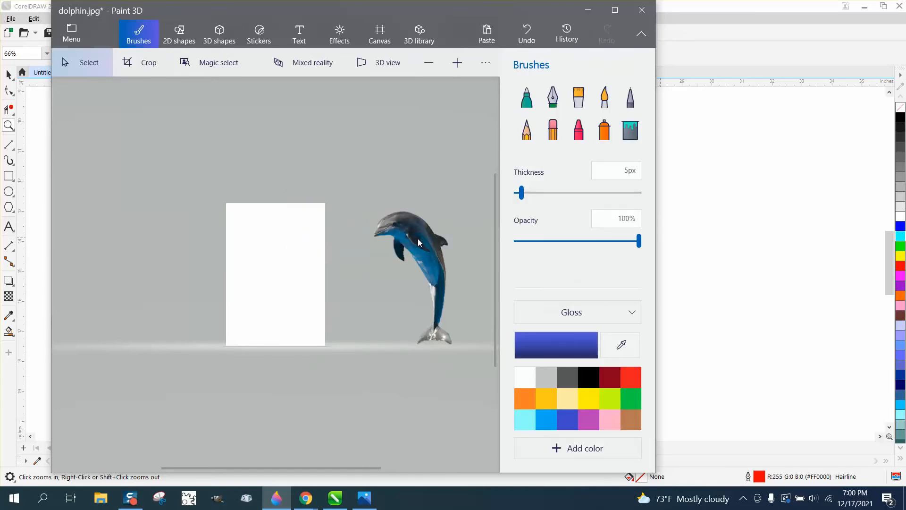
click(418, 242)
drag(418, 243, 285, 237)
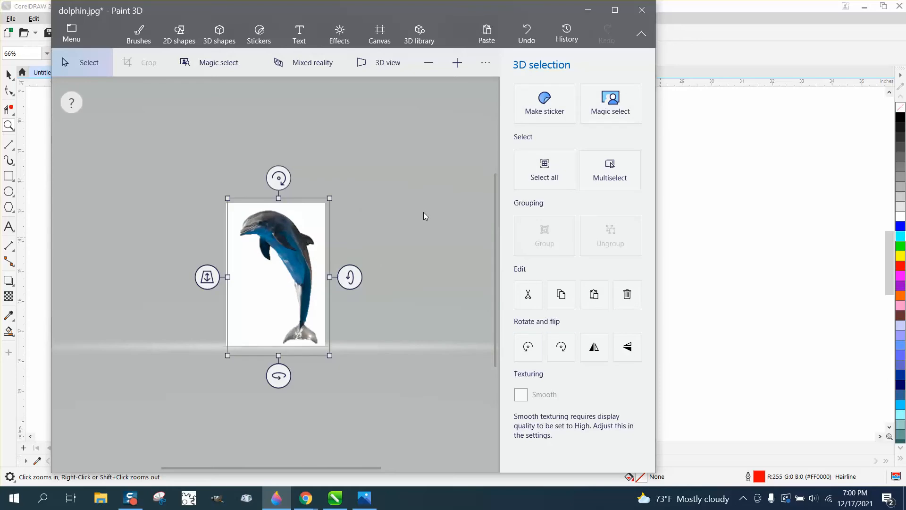
drag(300, 238, 405, 245)
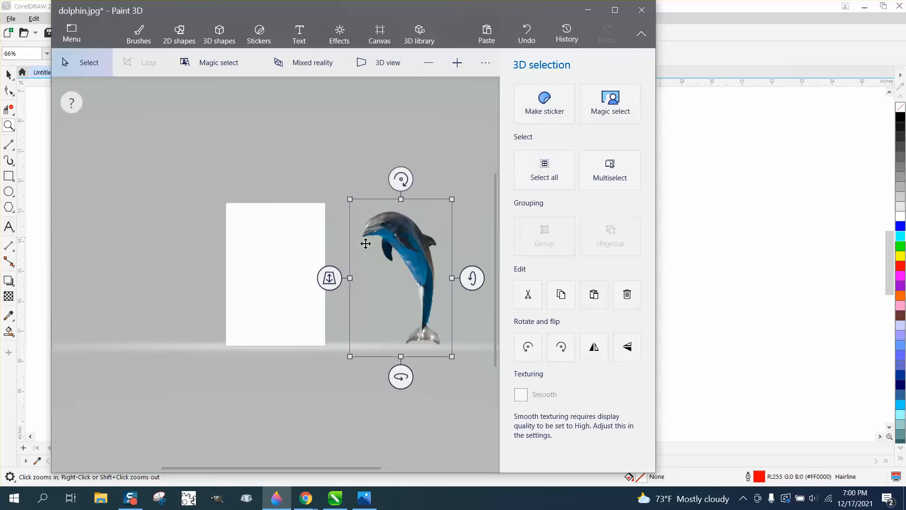
Begin saving a JPEG image copy, then quit Paint 3D without saving
key(b)
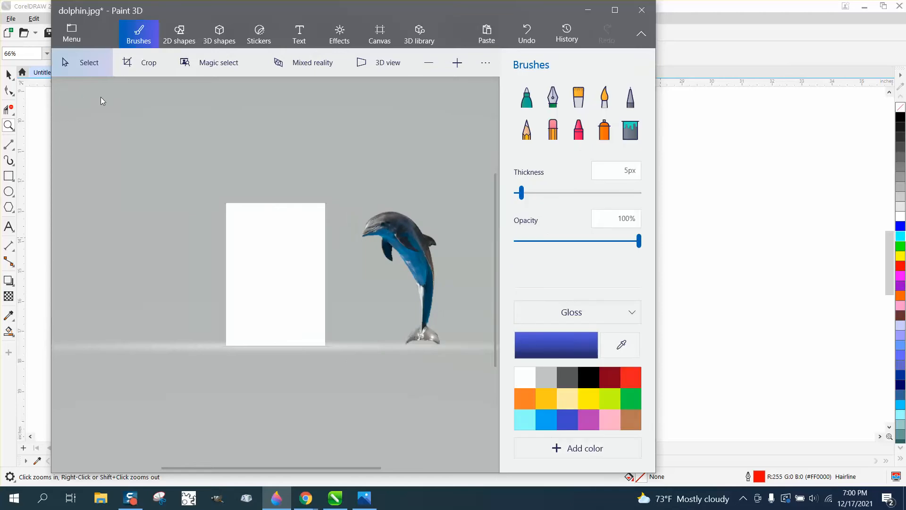
click(72, 38)
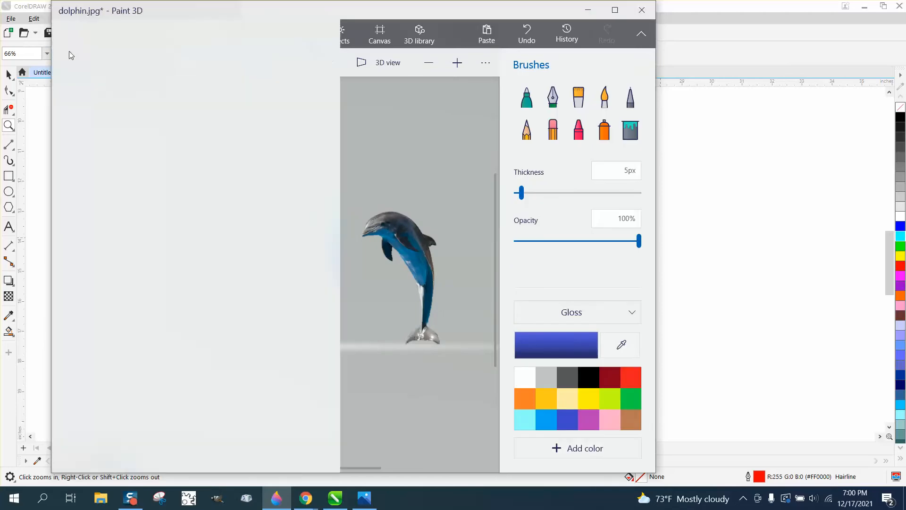
click(101, 181)
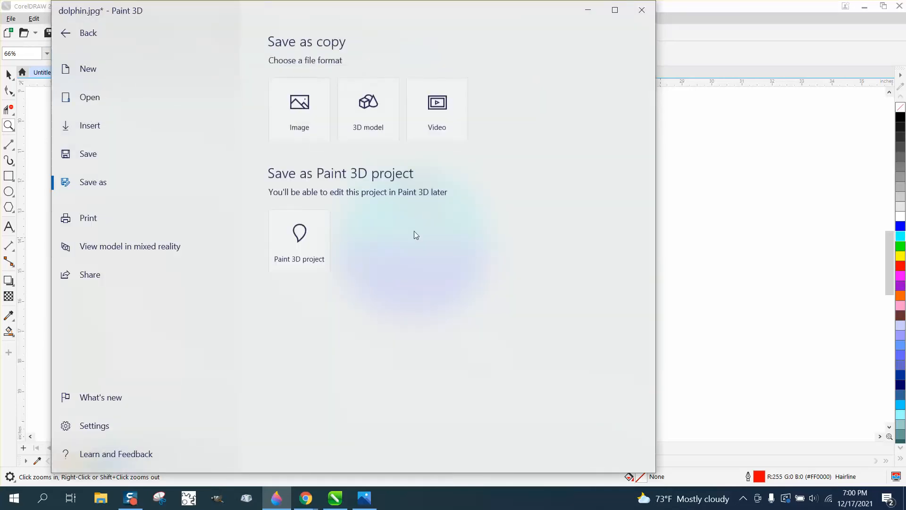
click(303, 108)
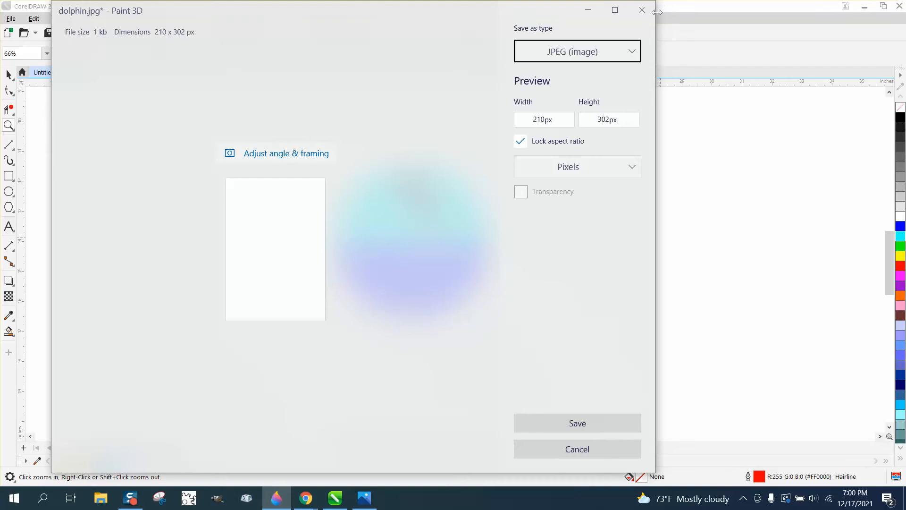
click(642, 10)
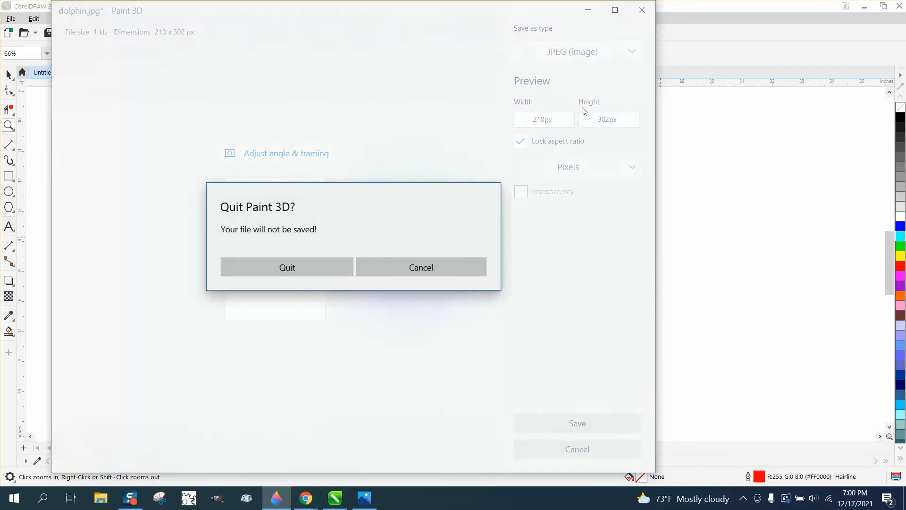
click(317, 260)
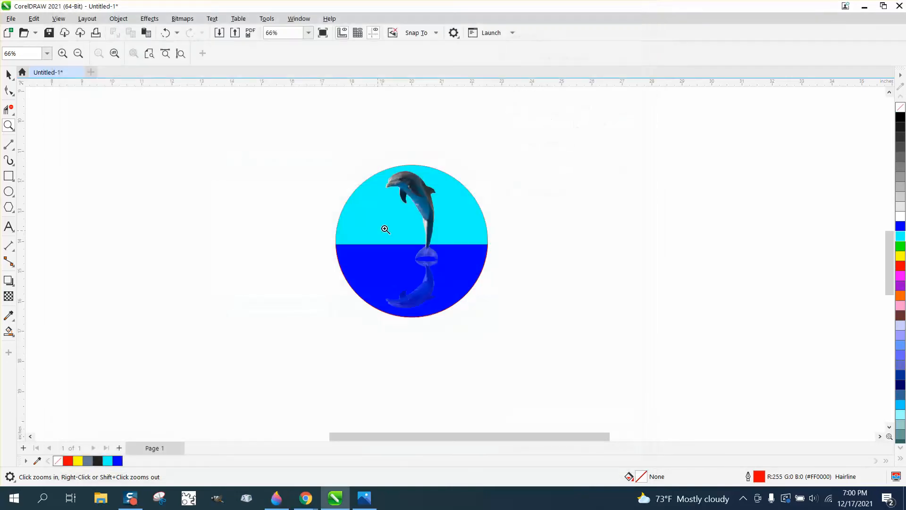
Preview dolphin.jpg in Photos and return to CorelDRAW
click(338, 500)
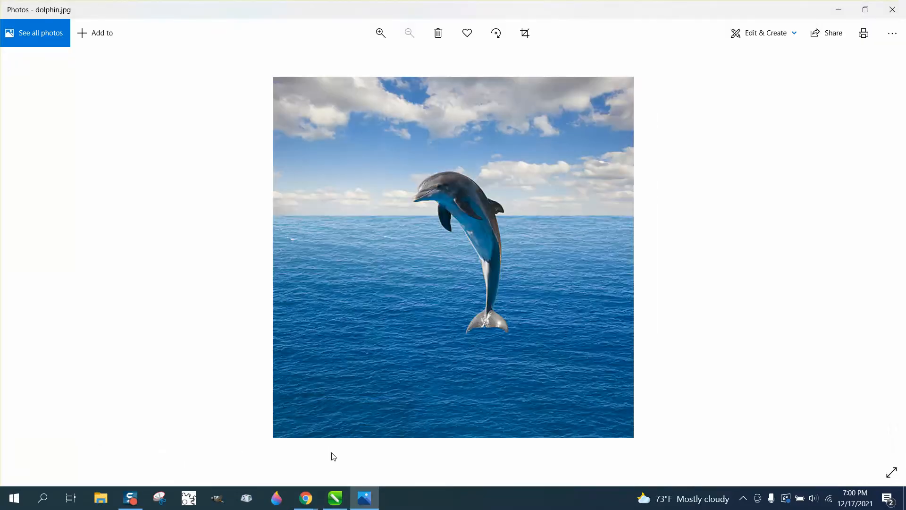
click(335, 499)
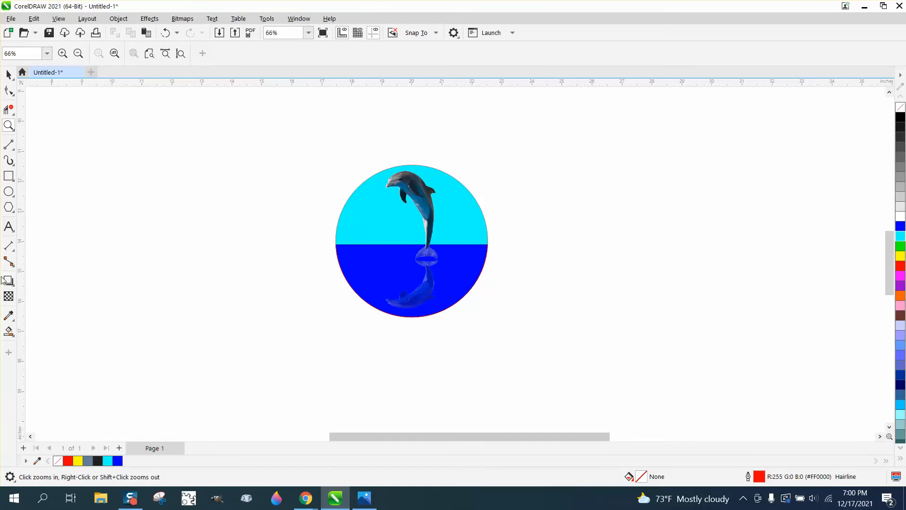
Import dolphin3.jpg and place it on the canvas to the right of the circle design
click(11, 332)
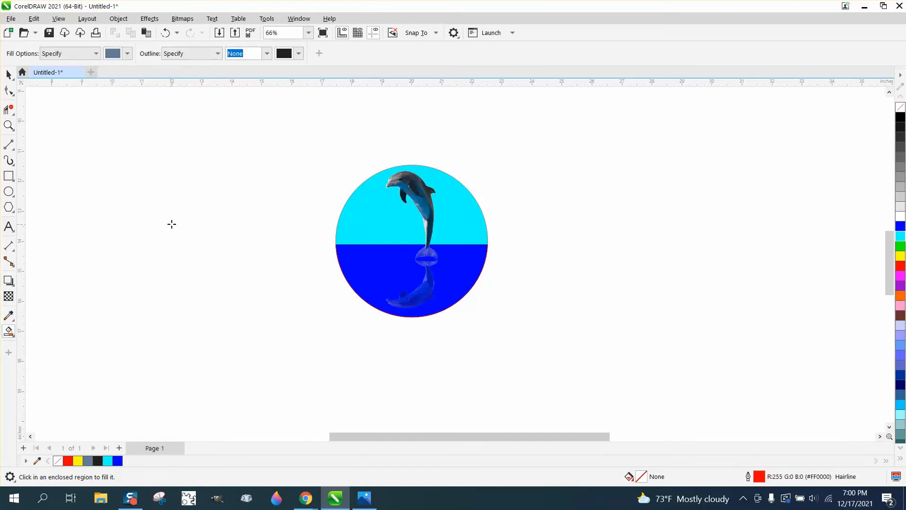
click(8, 75)
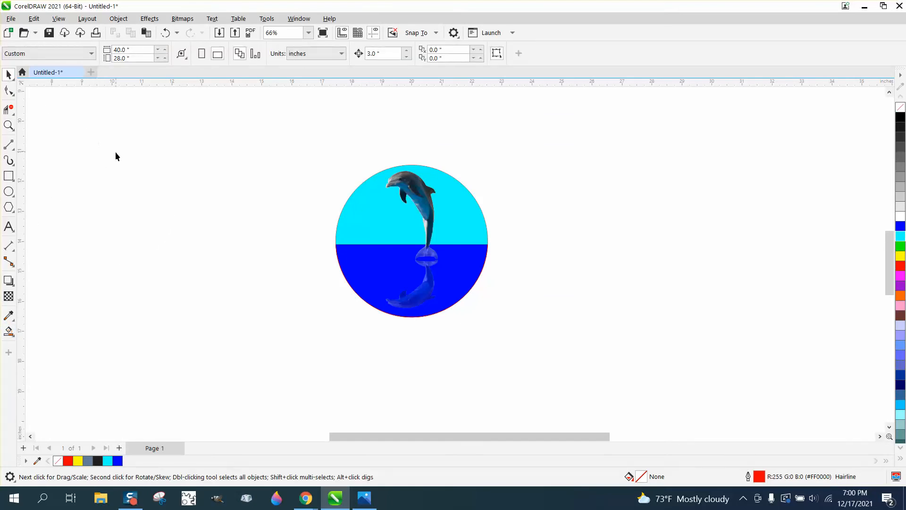
right_click(116, 152)
click(143, 215)
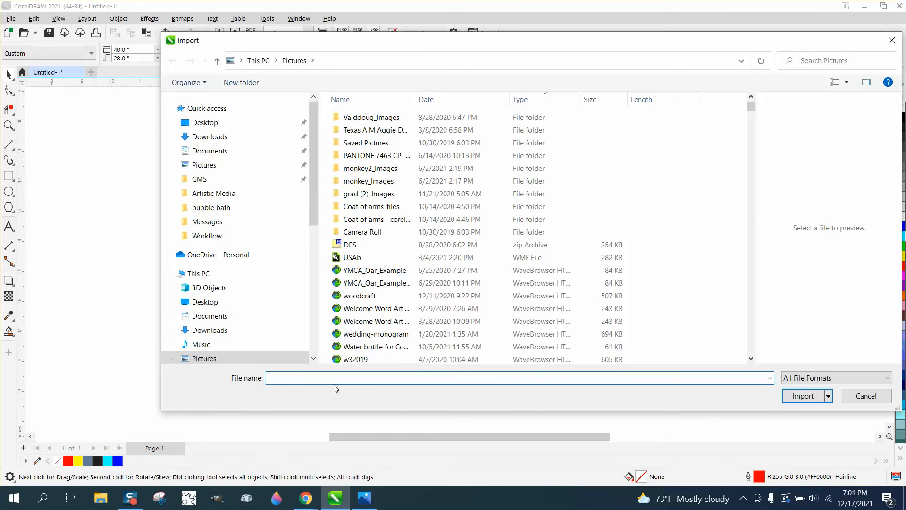
text(dol)
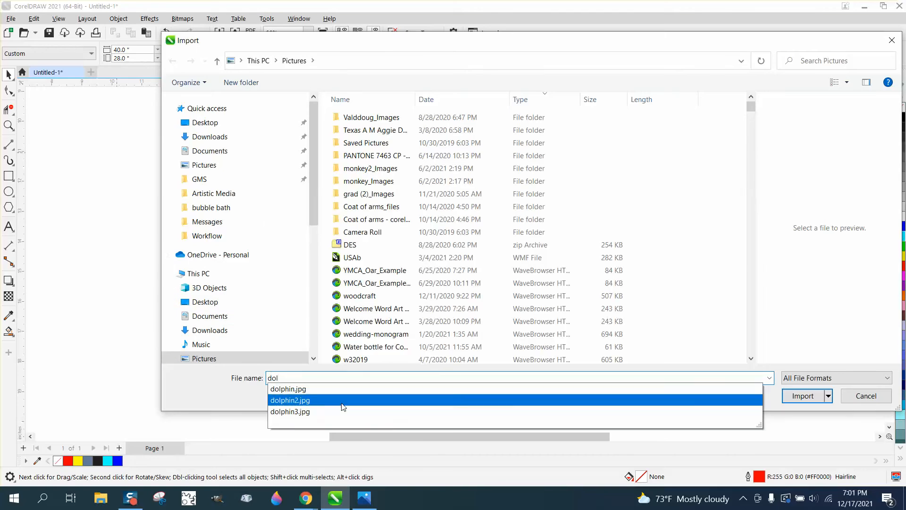
click(299, 412)
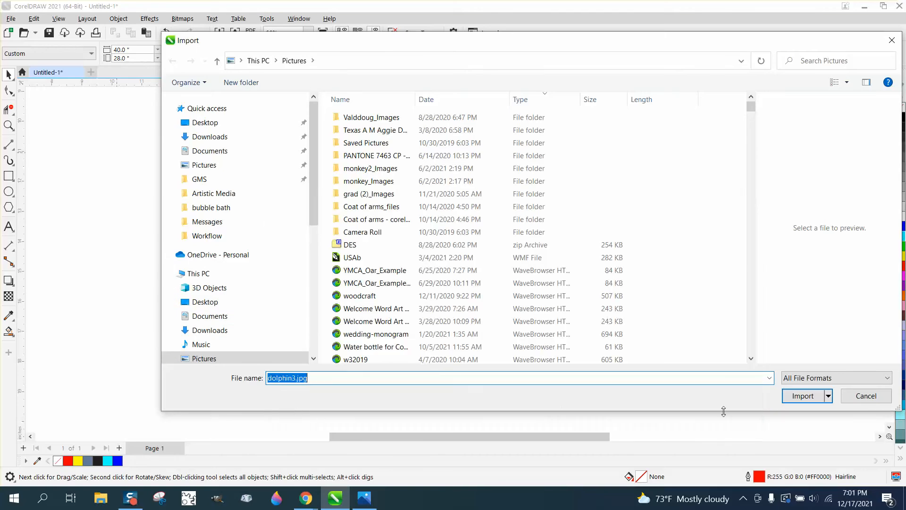
click(803, 395)
click(527, 149)
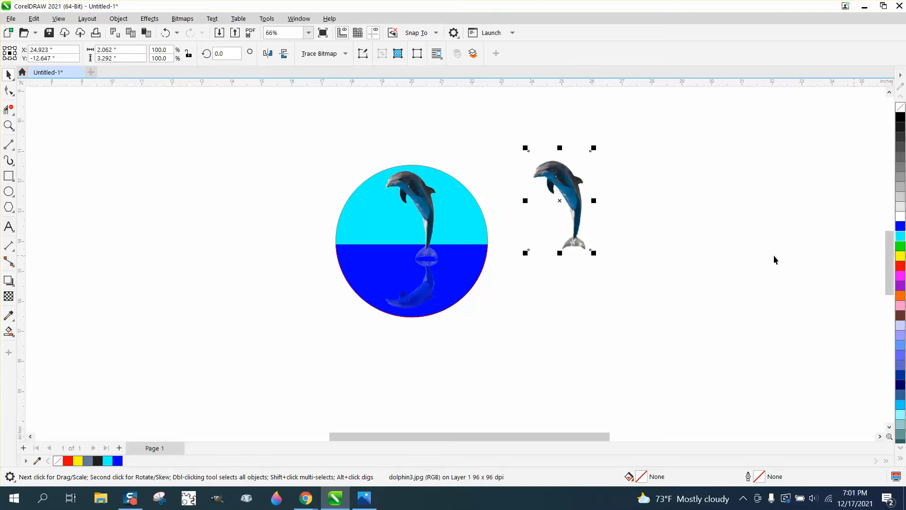
Draw a yellow rectangle about 5.6 × 4.9 inches over the dolphin image and send it behind
click(9, 175)
drag(476, 142, 646, 289)
click(901, 255)
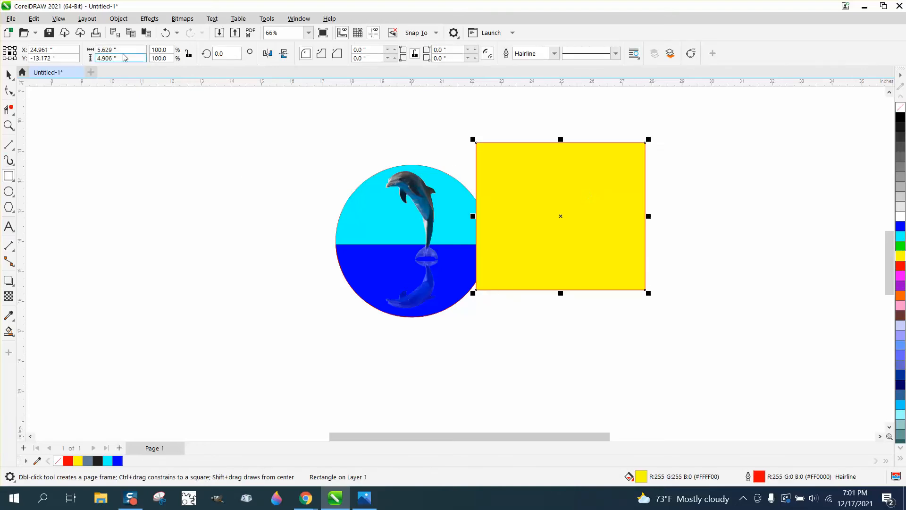
click(120, 21)
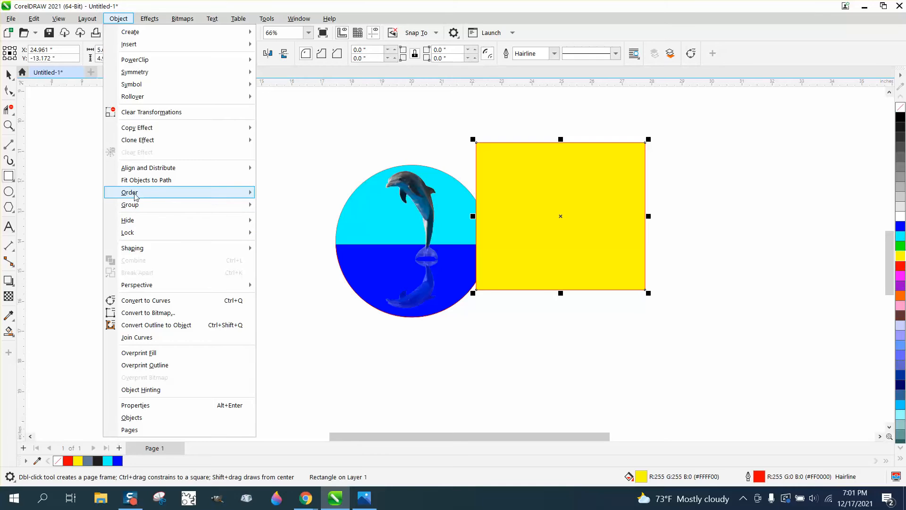
mouse_move(136, 195)
click(290, 208)
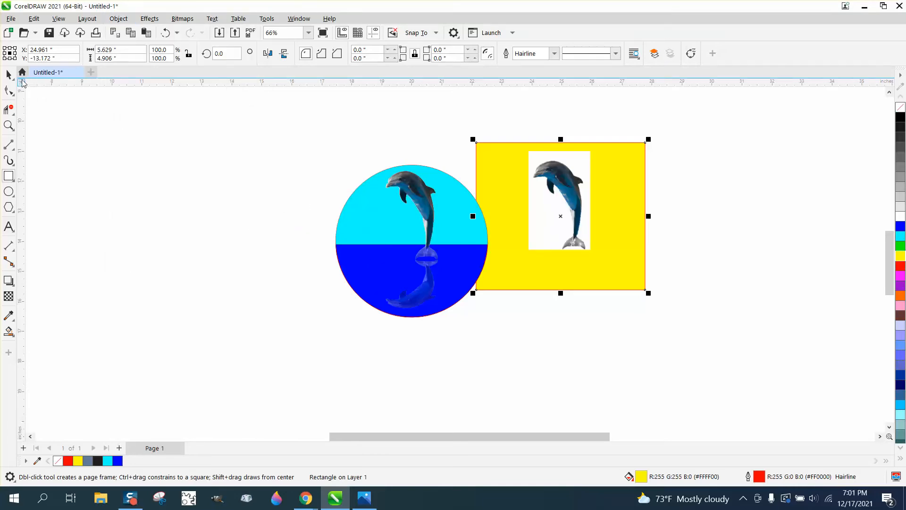
Widen the yellow rectangle to the right to about 10.4 inches
click(8, 74)
click(289, 122)
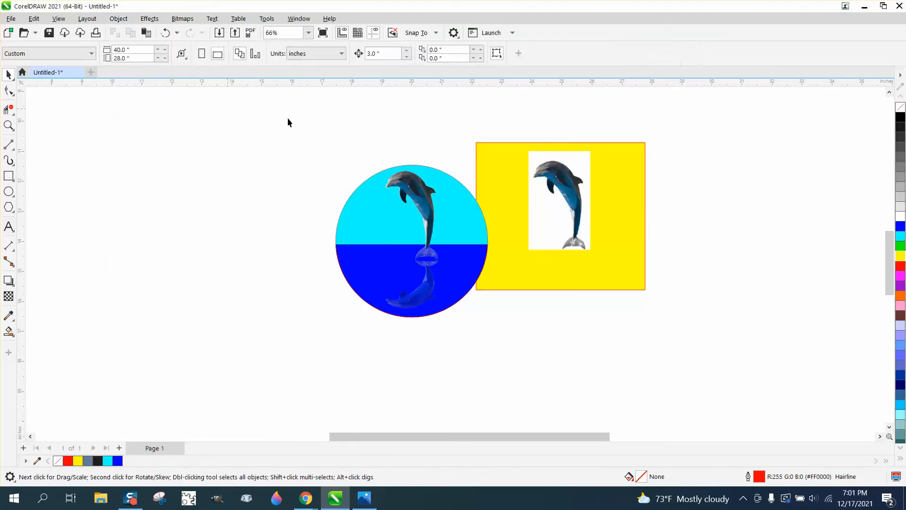
click(558, 179)
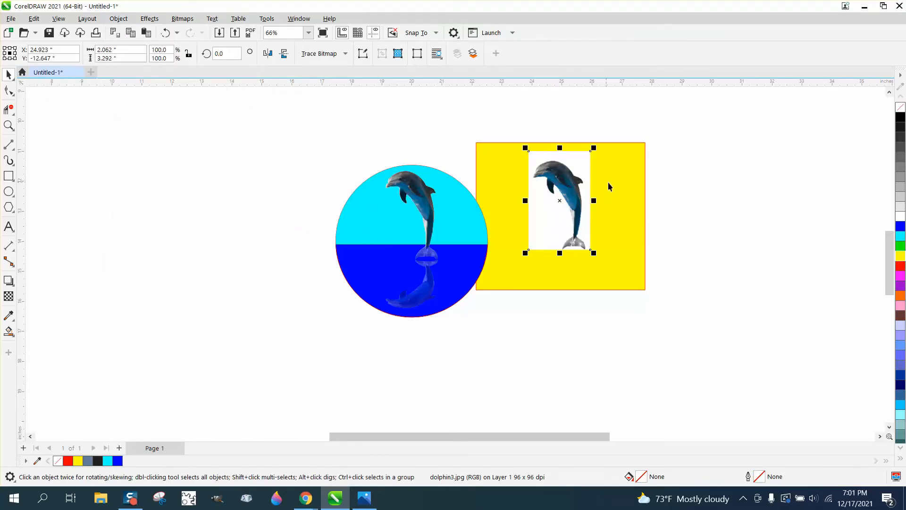
click(636, 194)
drag(646, 216, 787, 217)
click(566, 191)
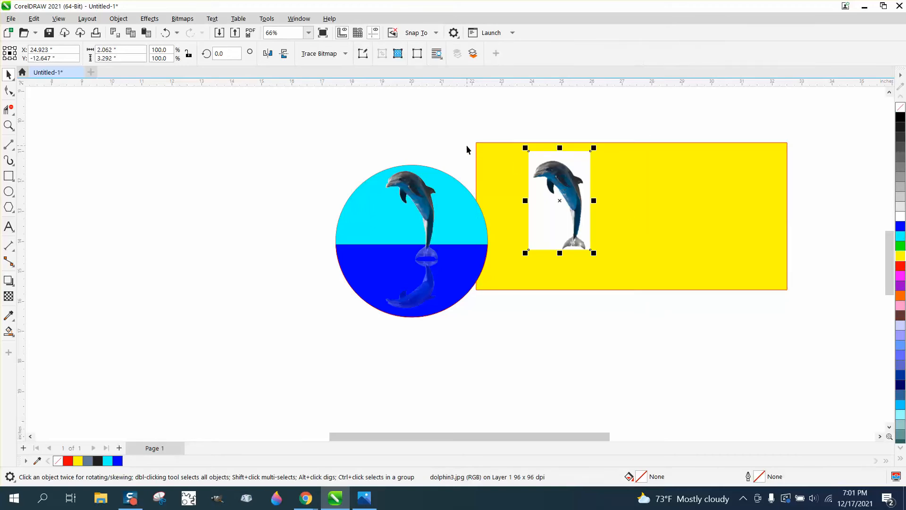
Trace the dolphin bitmap using Outline Trace with the Clipart preset and default settings
click(192, 98)
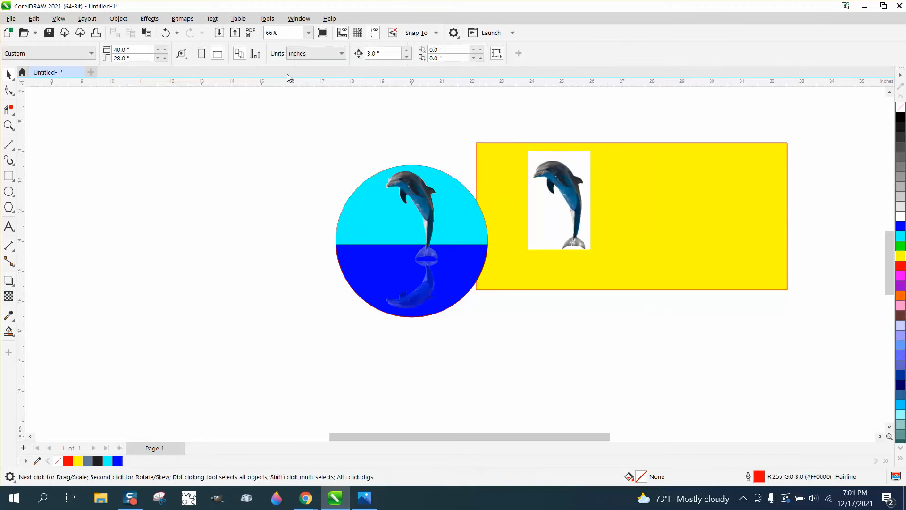
click(547, 172)
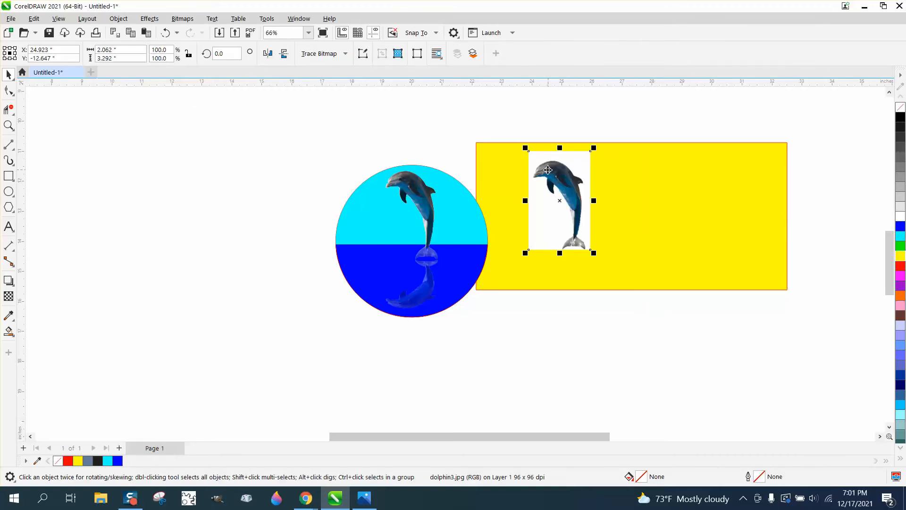
click(345, 53)
mouse_move(358, 92)
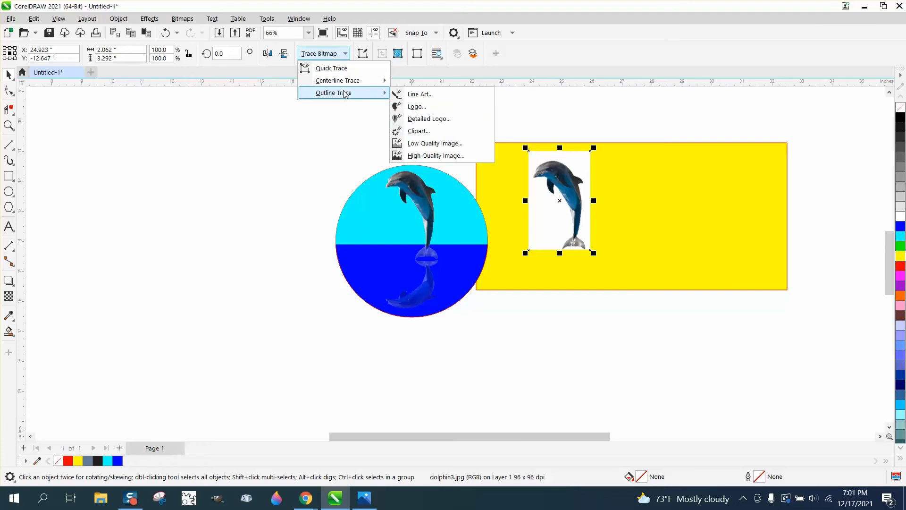
click(439, 131)
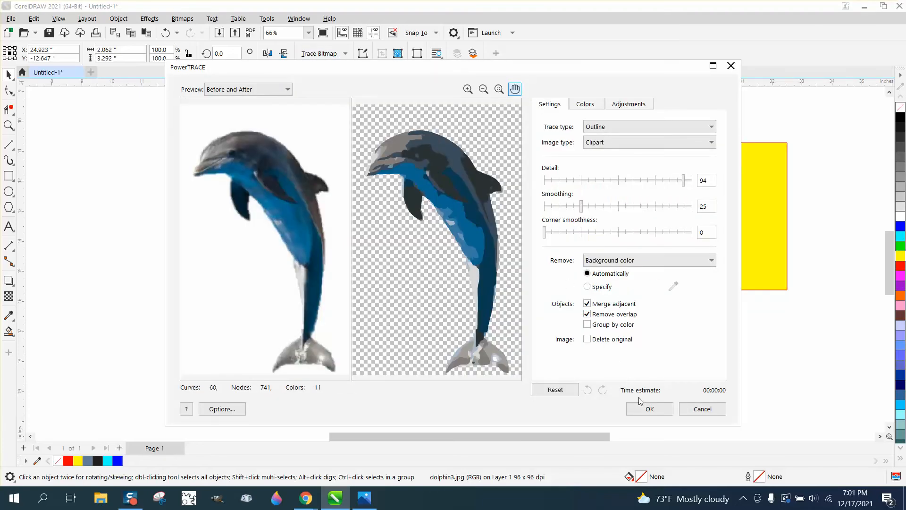
click(647, 408)
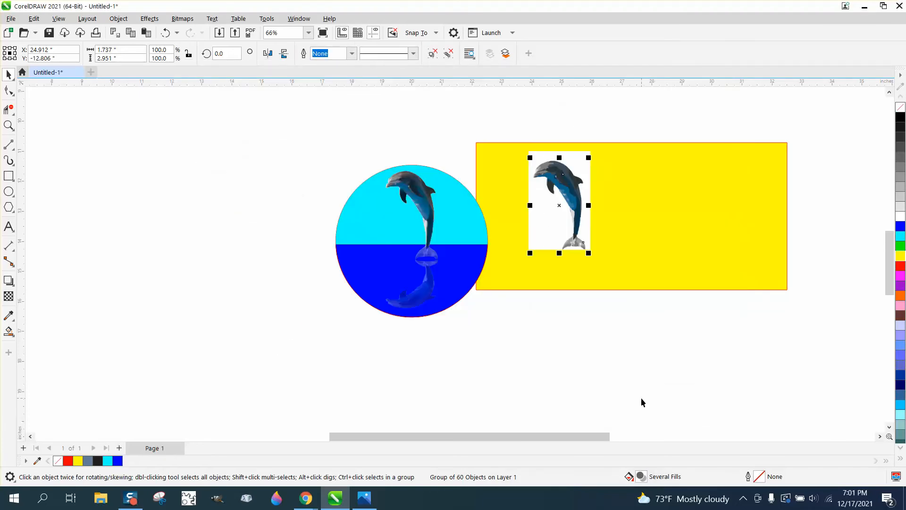
Move the traced dolphin to the right of the bitmap and ungroup its pieces
key(Right)
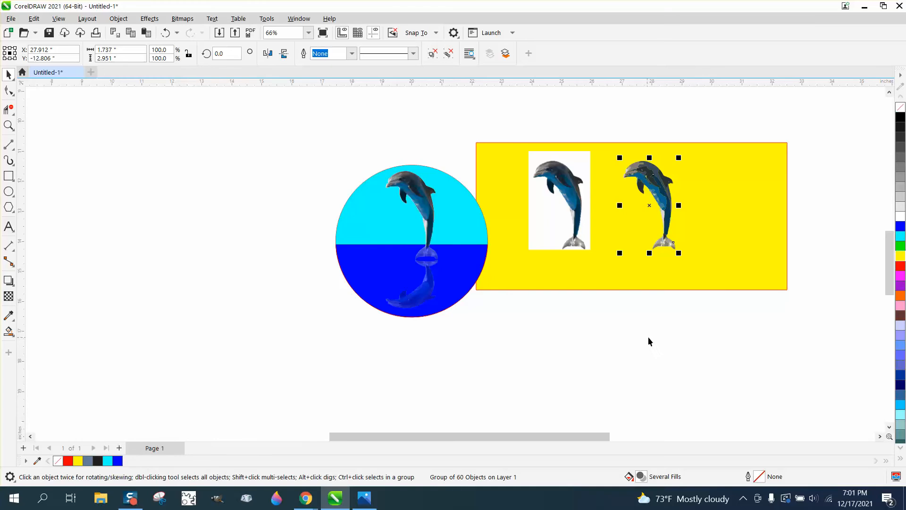
drag(598, 137, 718, 289)
click(118, 18)
mouse_move(146, 210)
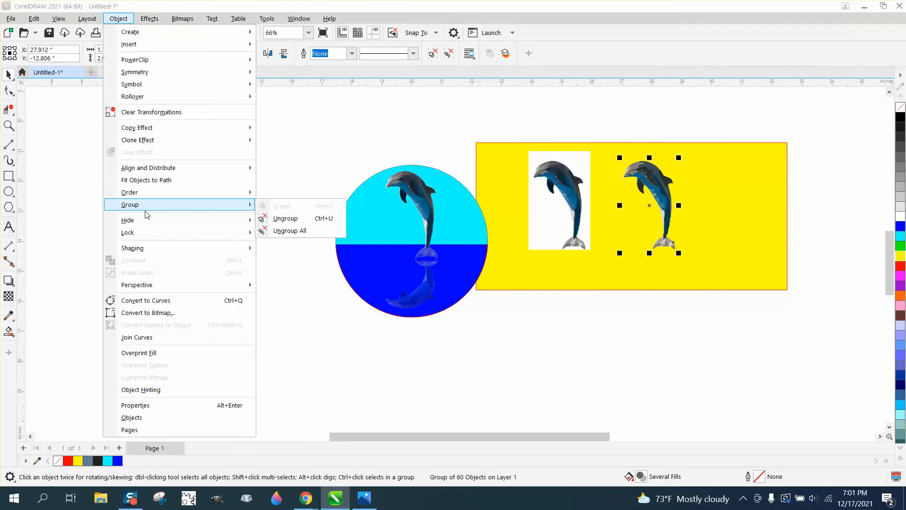
click(274, 218)
Create a boundary outline around all traced dolphin pieces and nudge it onto the original dolphin bitmap
drag(592, 150, 696, 287)
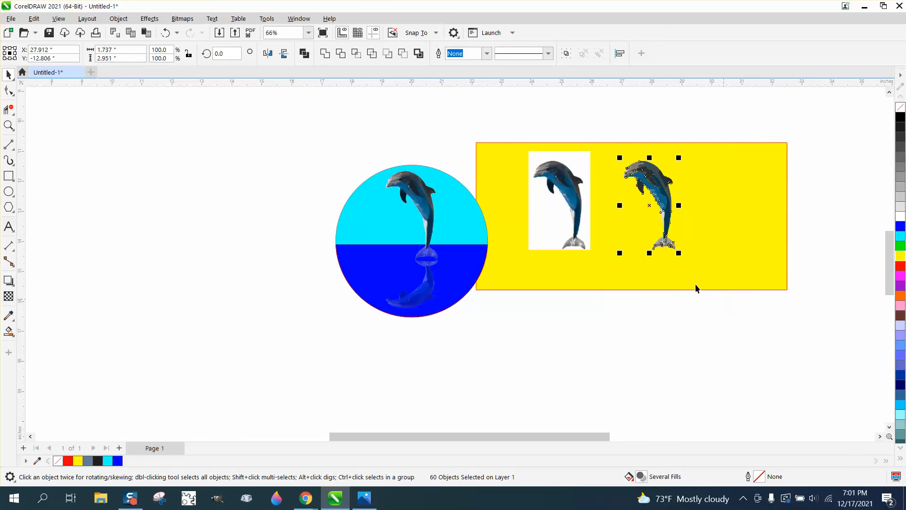
click(419, 52)
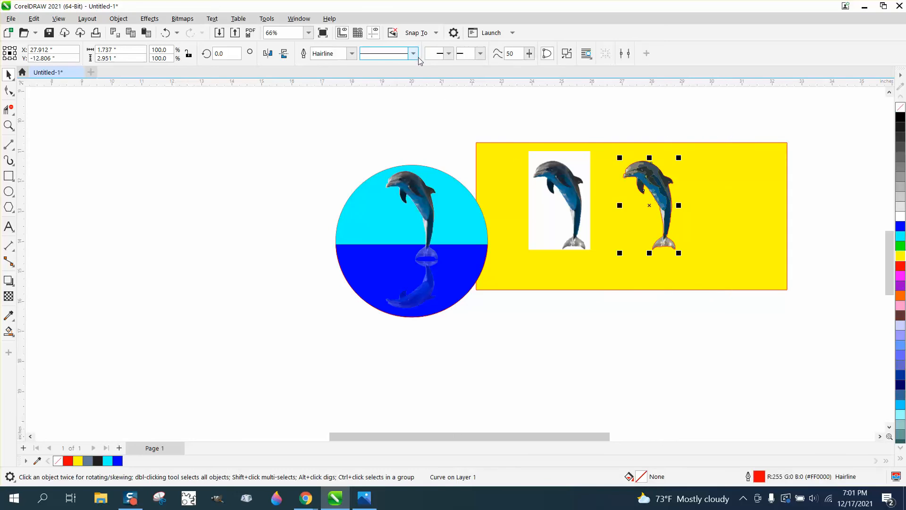
key(Right)
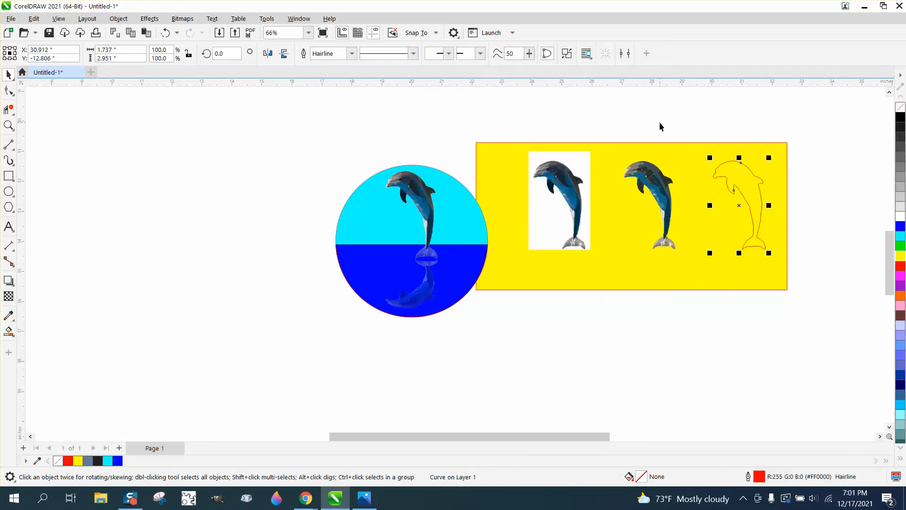
key(Left)
key(Left)
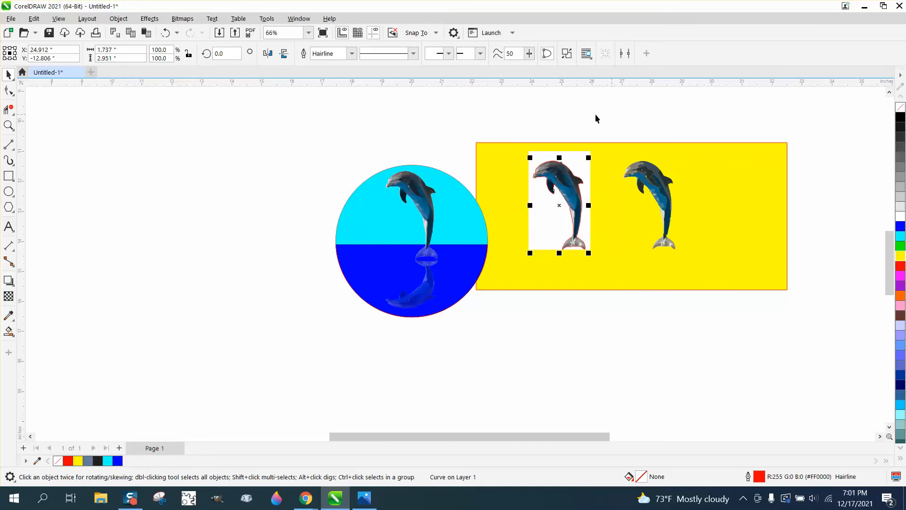
Intersect the outline with the dolphin bitmap to cut it out, and nudge the cutout to the right
drag(638, 286, 637, 285)
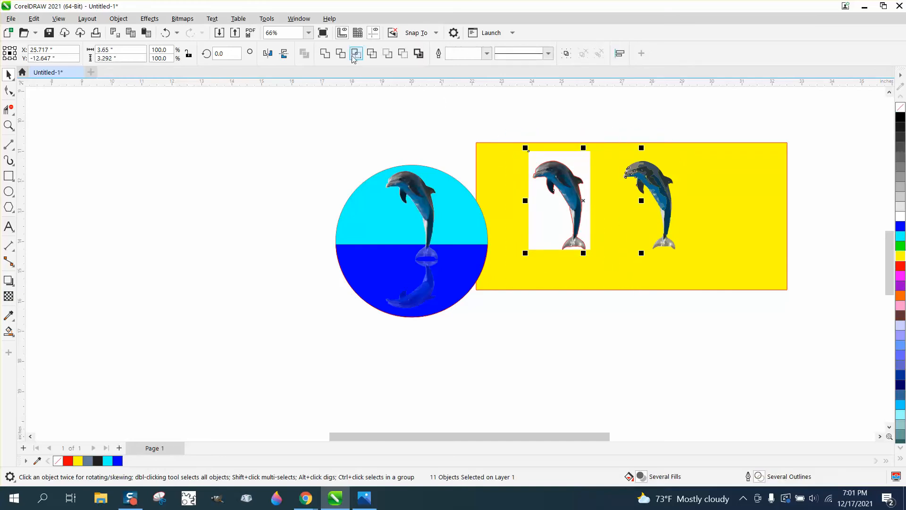
key(Left)
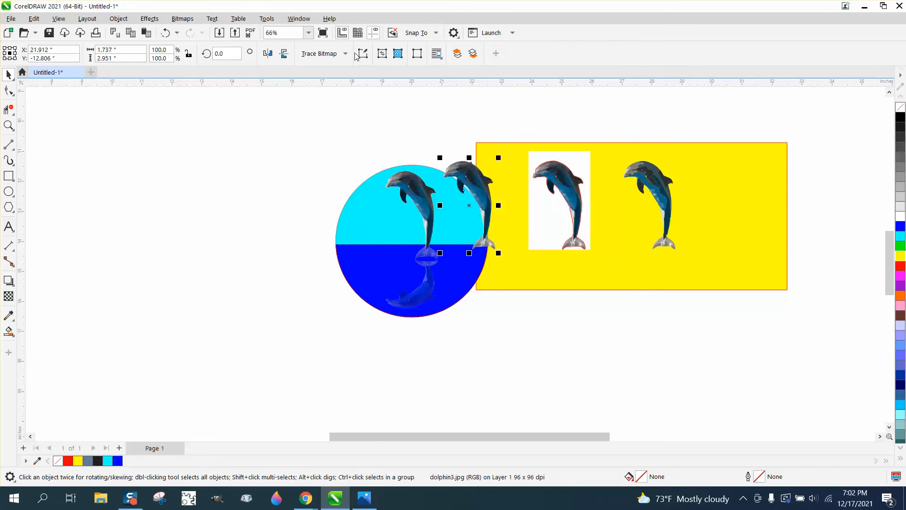
key(Right)
key(Right)
key(Right)
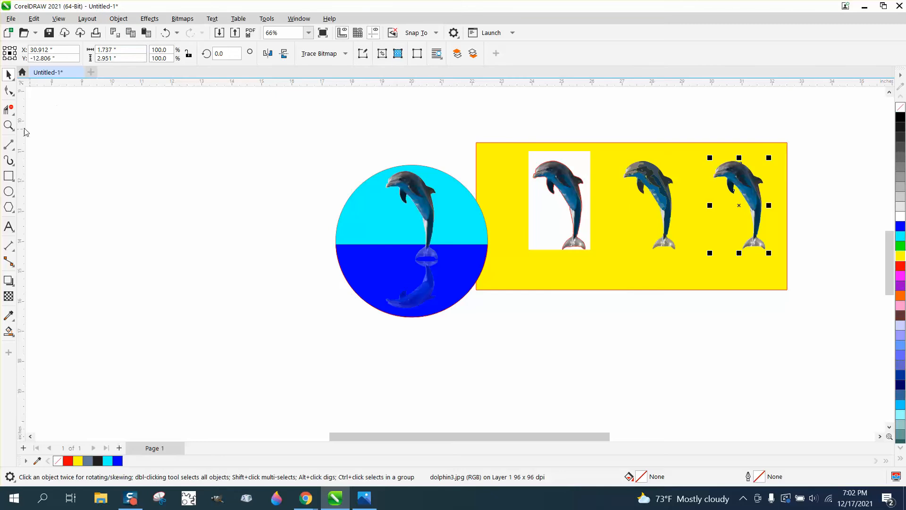
Compare the traced and cut-out dolphins up close, then move the cutout left of the circle design
click(9, 125)
drag(787, 262, 828, 289)
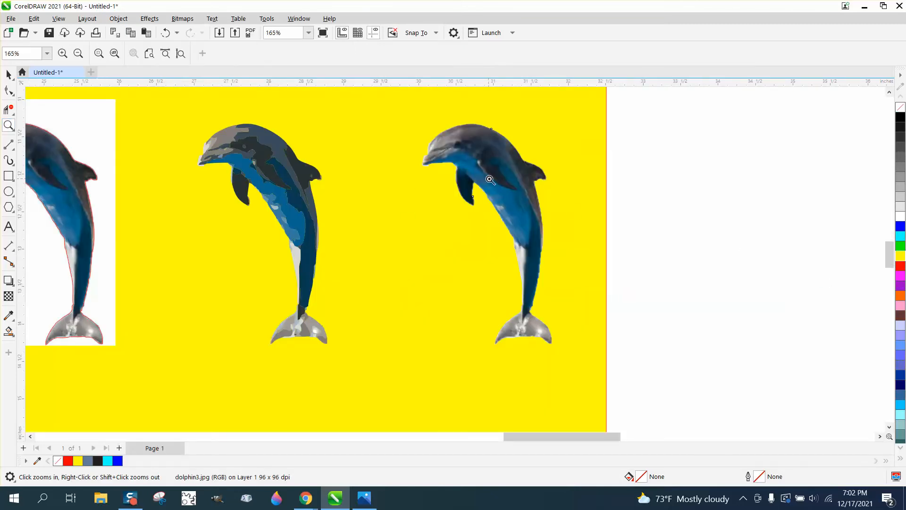
scroll(496, 183, down, 2)
scroll(508, 186, down, 2)
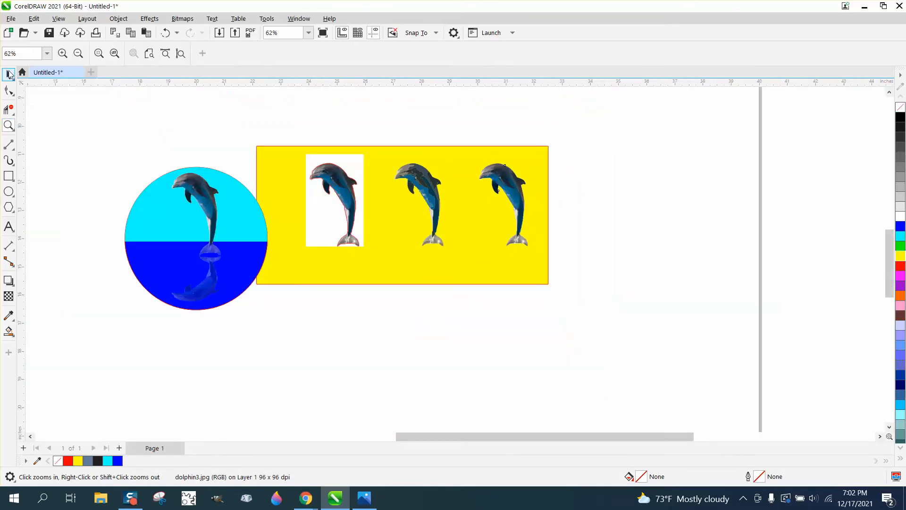
click(9, 74)
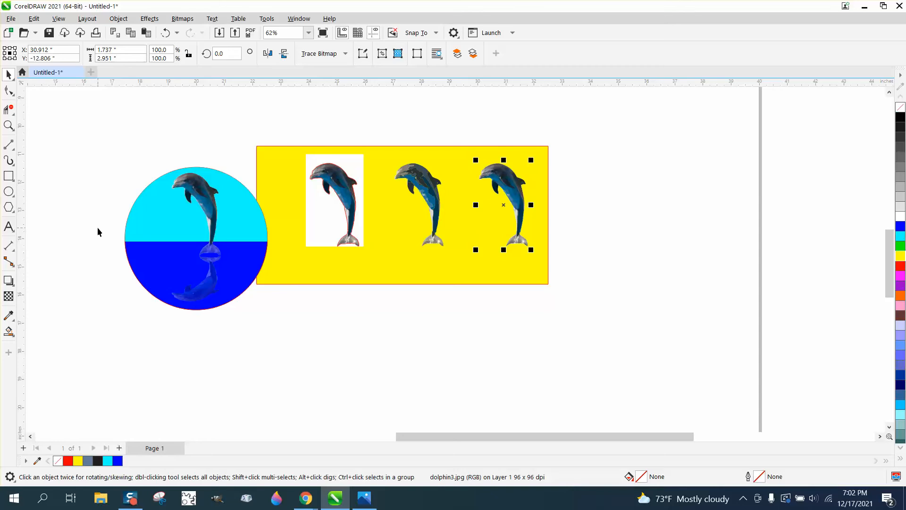
key(Left)
key(Left)
key(Left)
key(Left)
key(Left)
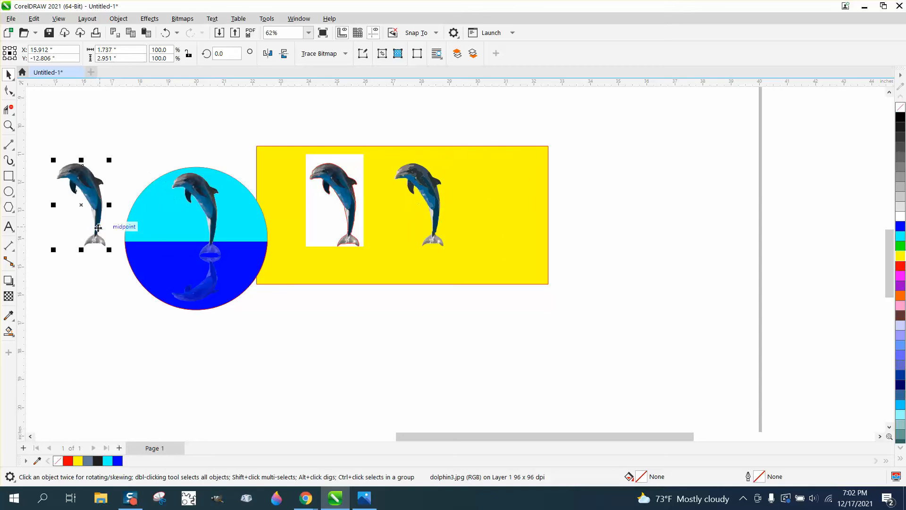
Move the yellow rectangle off to the right side of the page
scroll(312, 282, down, 1)
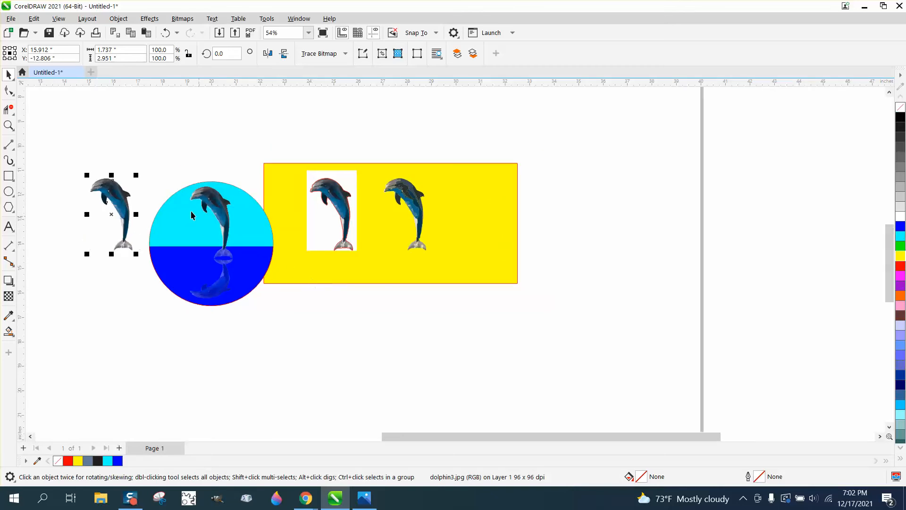
click(286, 198)
drag(286, 198, 575, 202)
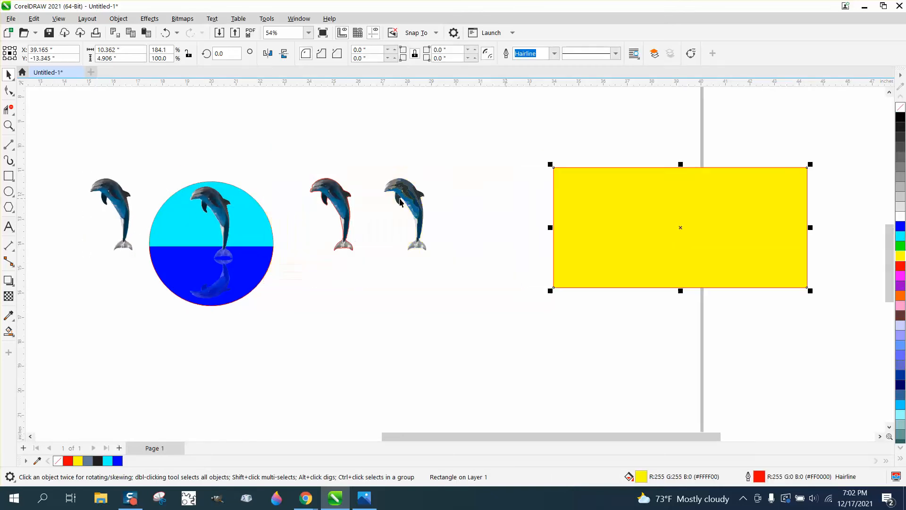
Move the traced dolphin, its outline and the white-background bitmap next to the yellow rectangle
drag(310, 165, 471, 267)
drag(381, 217, 515, 217)
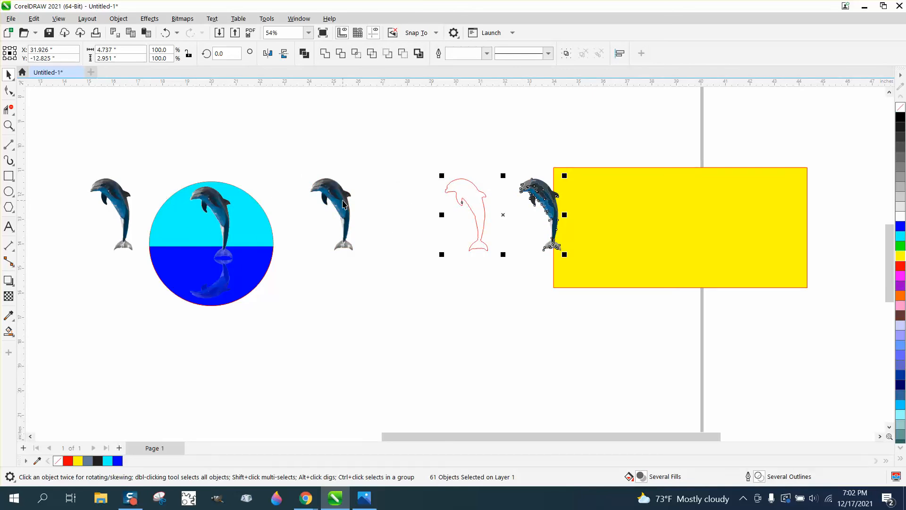
drag(343, 203, 521, 211)
Move the circle reflection design up and to the right, then select the cut-out dolphin
drag(134, 168, 331, 325)
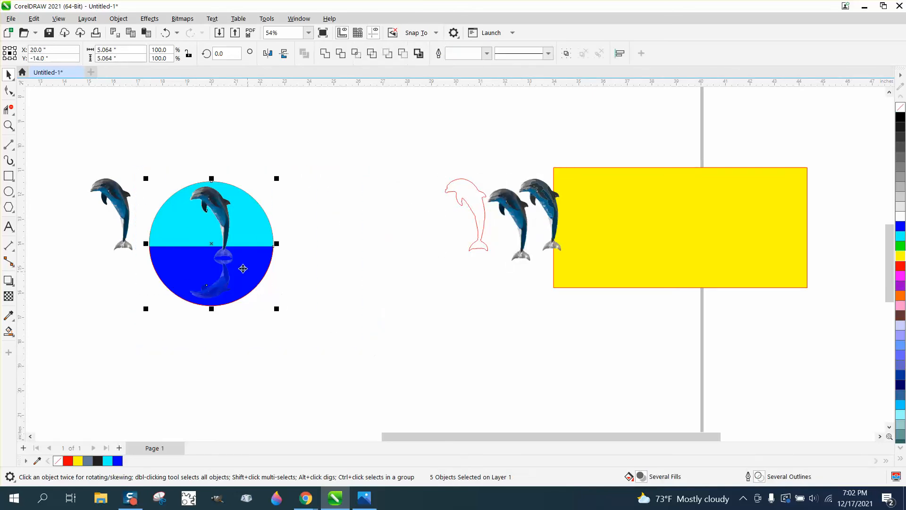
drag(217, 243, 436, 164)
click(116, 200)
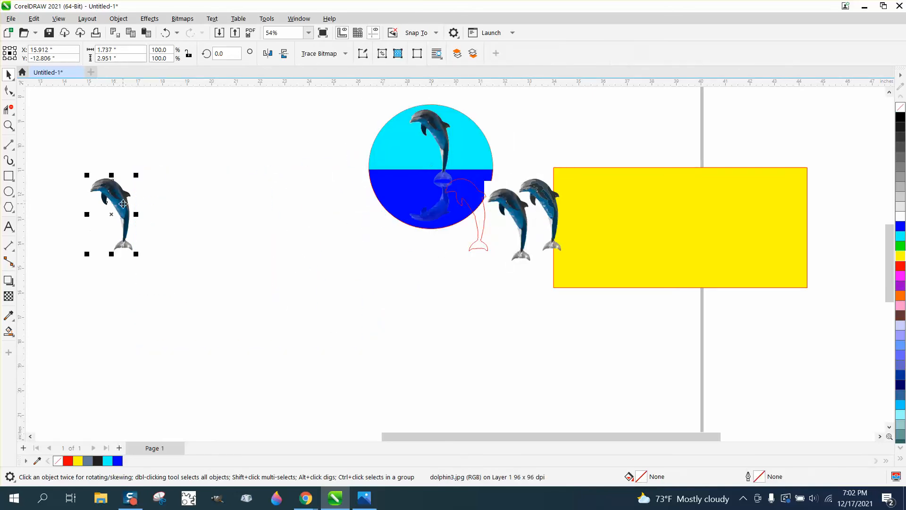
Center the cut-out dolphin on the page, then undo that and the preceding object moves
key(p)
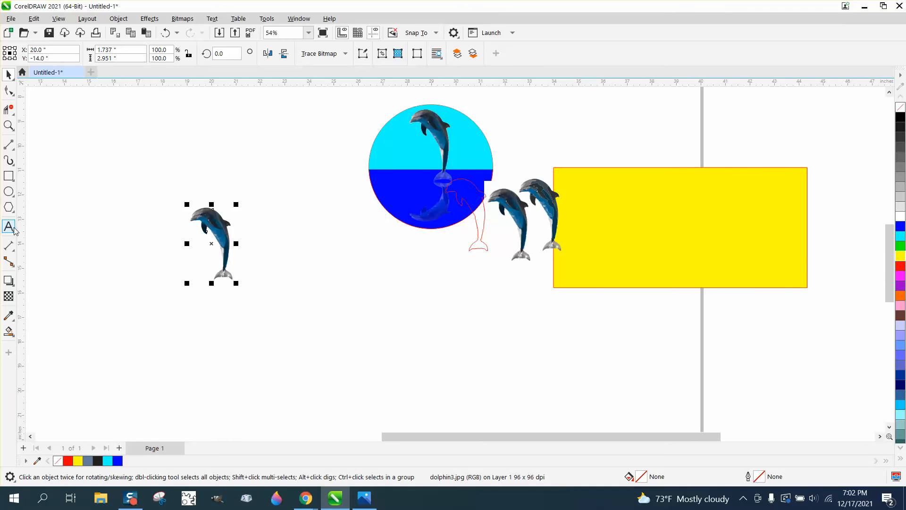
click(165, 32)
click(167, 32)
click(166, 32)
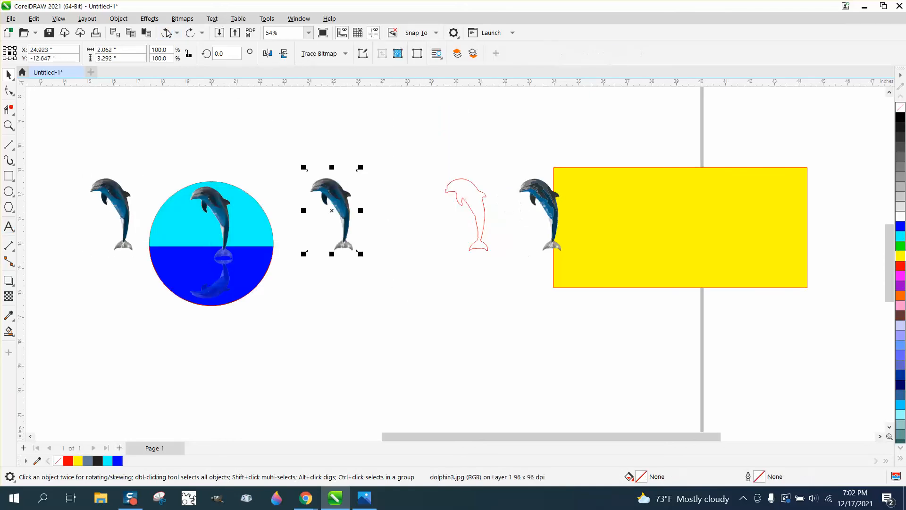
click(165, 32)
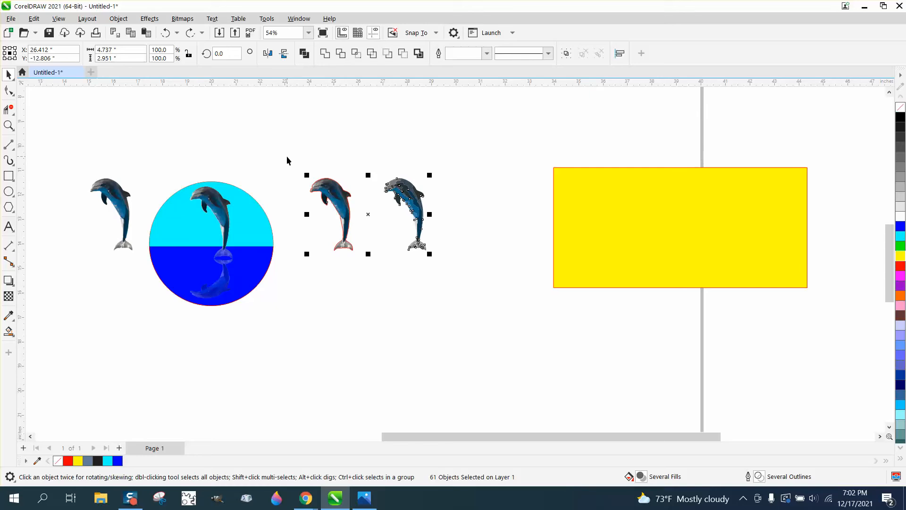
Select the outlined cut-out dolphin and nudge it in steps to the right onto the yellow rectangle
drag(287, 161, 371, 279)
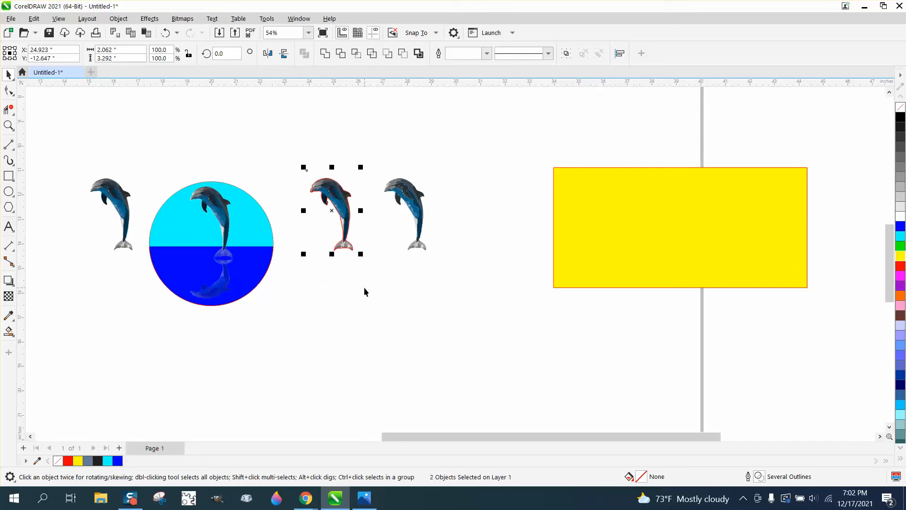
key(Left)
key(Left)
key(Left)
key(Left)
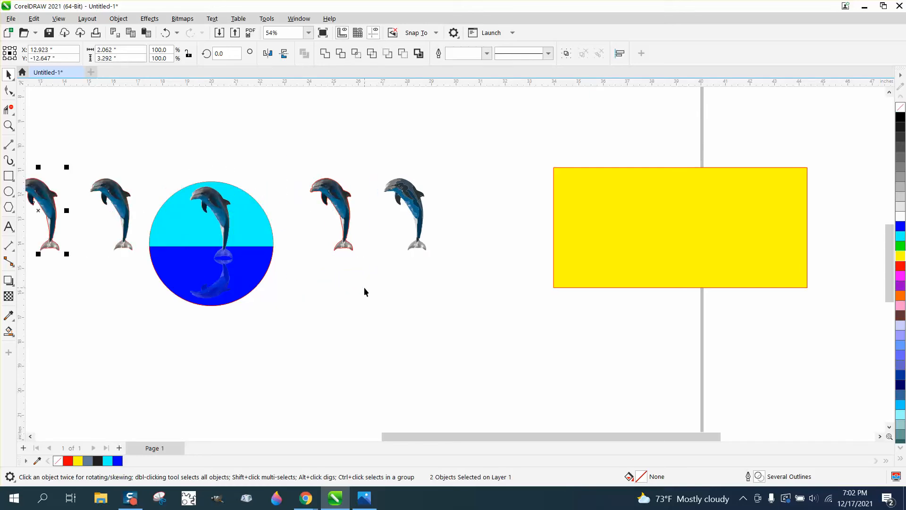
key(Right)
key(Right)
key(Right)
key(Right)
key(Right)
key(Right)
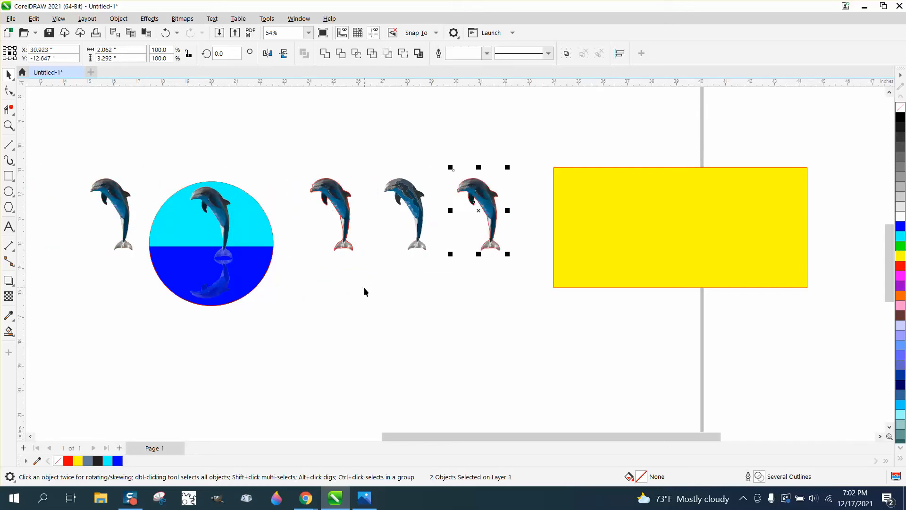
key(Right)
key(Right)
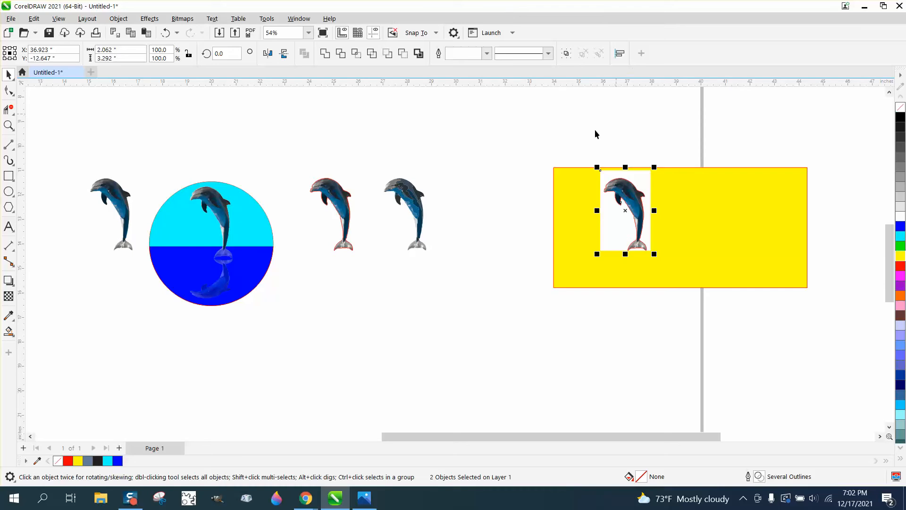
drag(580, 140, 613, 225)
drag(682, 287, 682, 286)
Delete the cut-out dolphin bitmap at the far left of the page
click(124, 194)
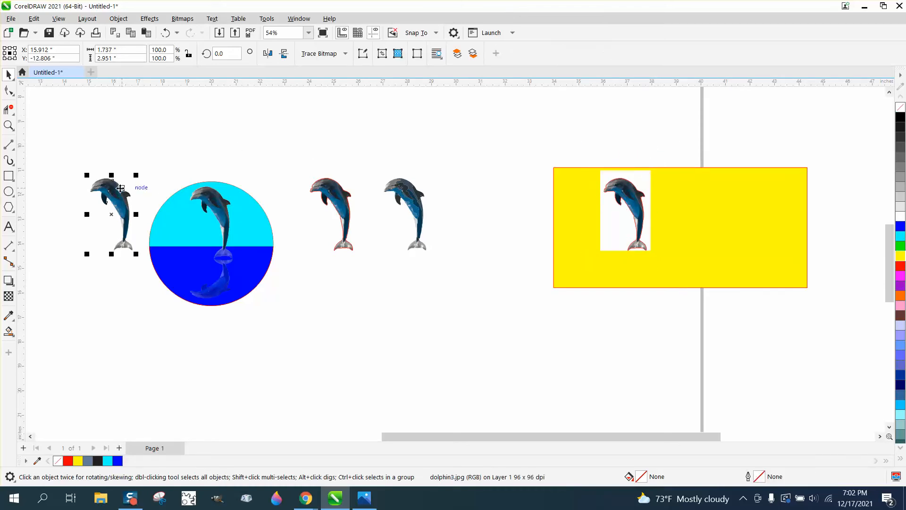
key(Delete)
Select the circle reflection design and the two dolphins beside it and move them down and right
drag(129, 166, 490, 312)
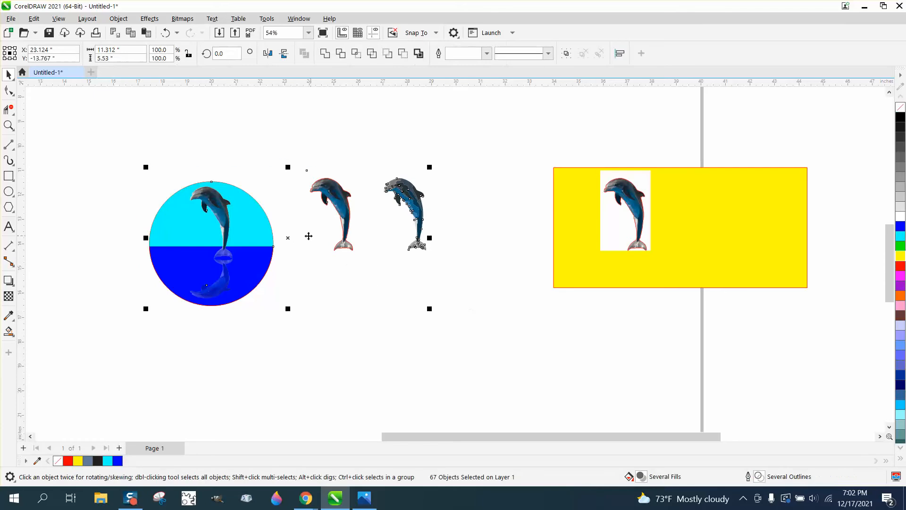
drag(289, 235, 527, 368)
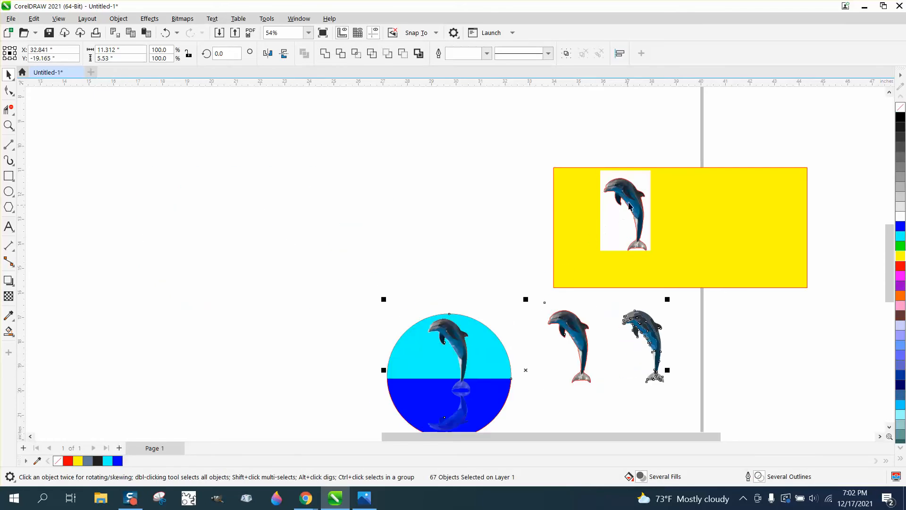
Select the outlined dolphin on the yellow rectangle and nudge it left off the rectangle
drag(585, 154, 701, 295)
key(Left)
key(Left)
key(Left)
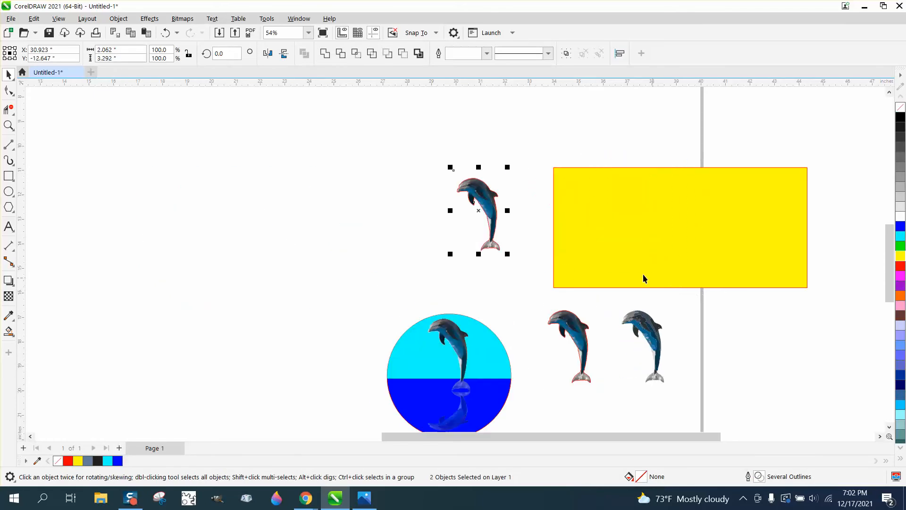
Move the yellow rectangle, with its white-background dolphin, to the left above the circle design
click(511, 234)
click(401, 188)
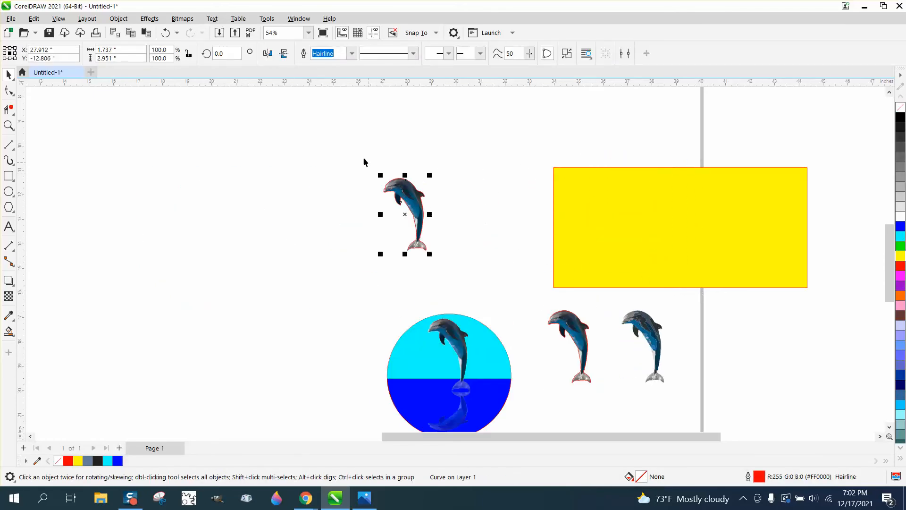
drag(360, 160, 482, 290)
drag(594, 256, 419, 245)
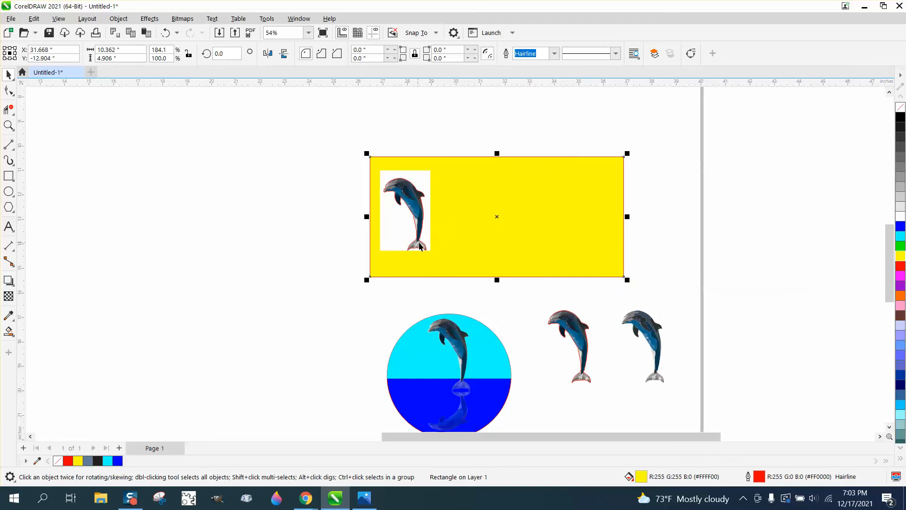
Nudge the traced dolphin outline and the outlined dolphin to the left of the yellow rectangle
drag(363, 127, 478, 308)
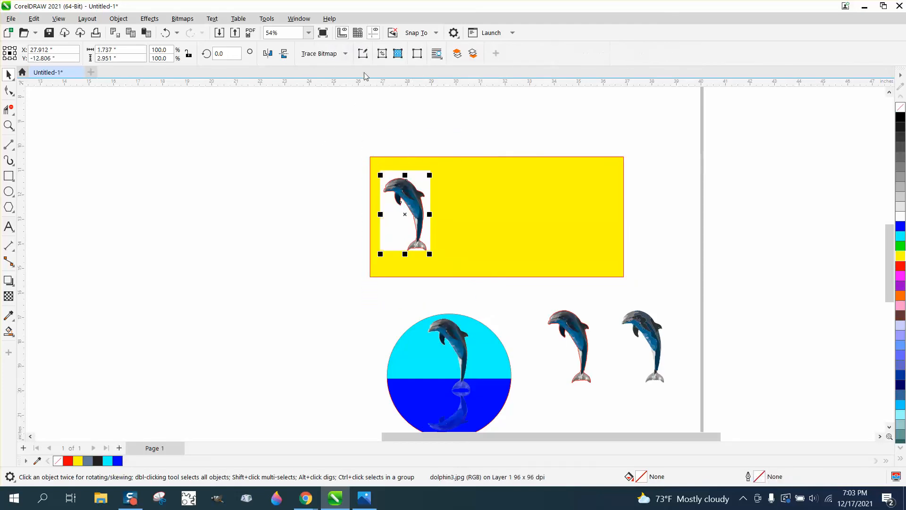
click(408, 199)
key(Left)
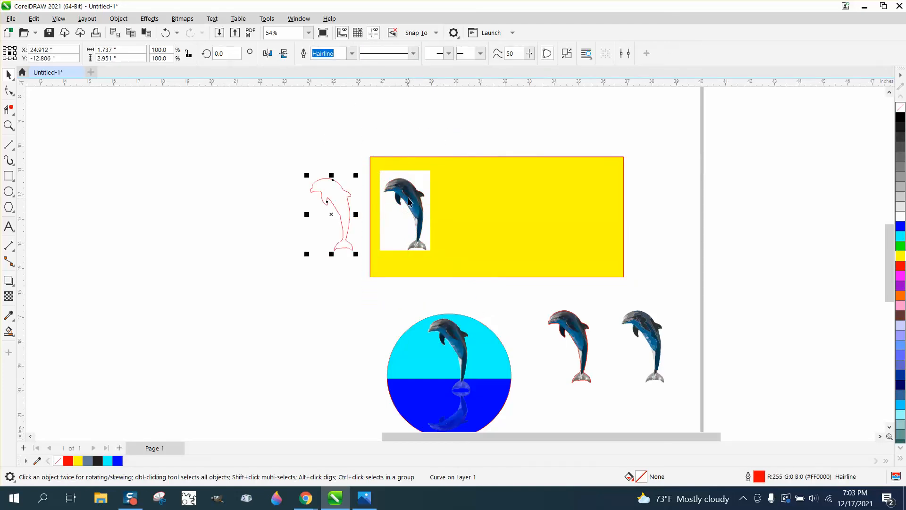
key(Left)
click(409, 201)
key(Left)
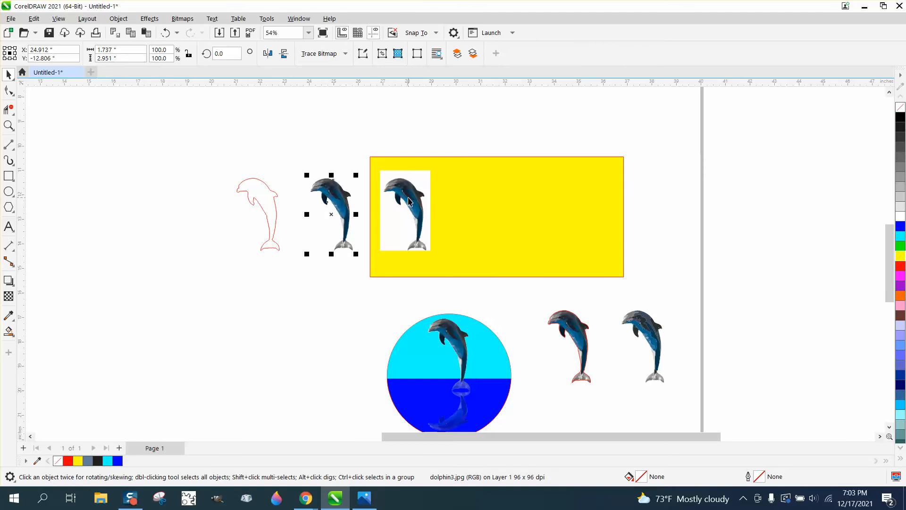
key(Left)
Delete the yellow rectangle and the white-background dolphin bitmap
click(448, 200)
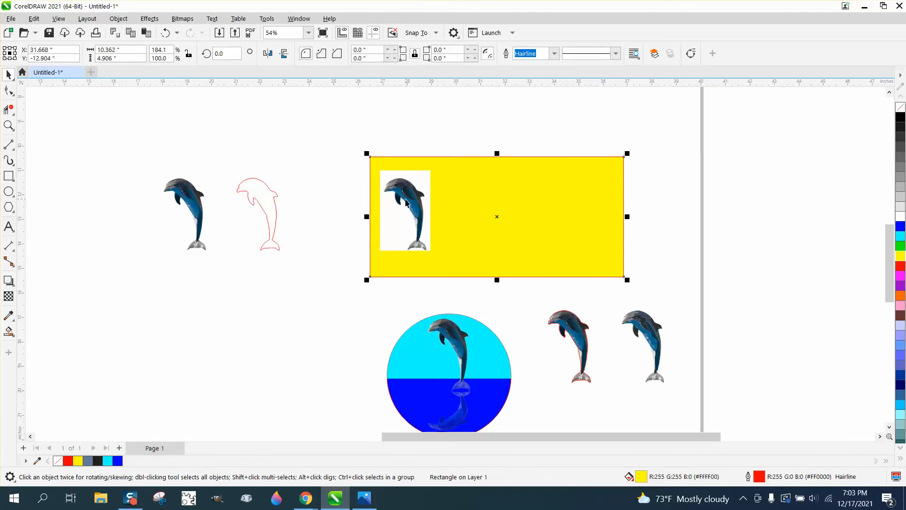
click(410, 198)
key(Delete)
click(426, 184)
key(Delete)
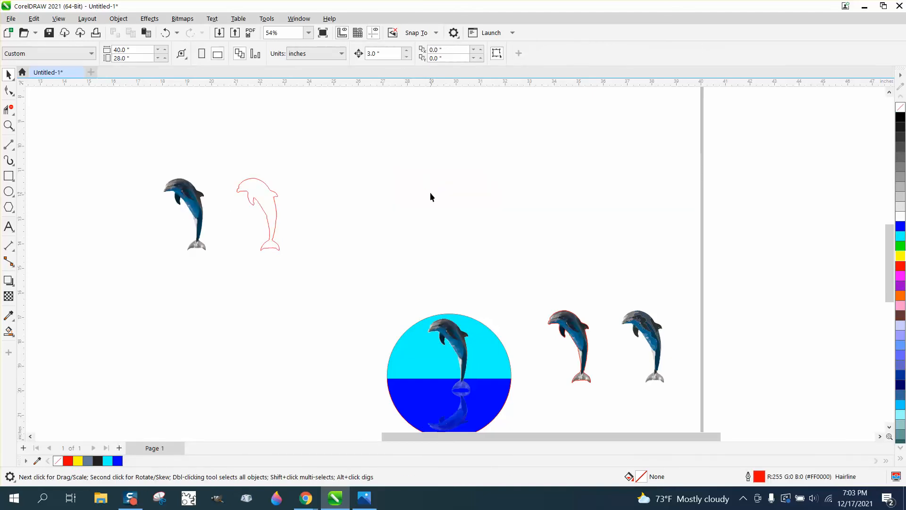
Draw a circle about 6.67 inches wide below the dolphins with the Ellipse tool
scroll(417, 194, down, 1)
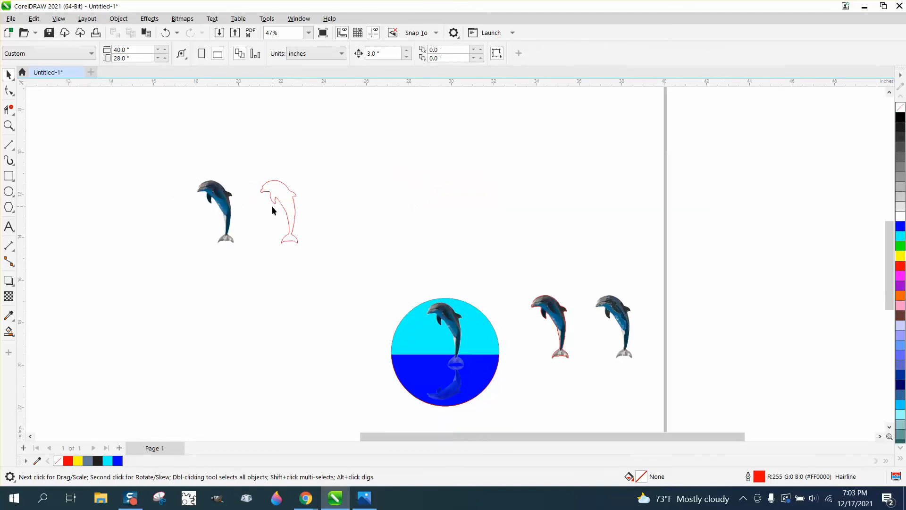
click(9, 191)
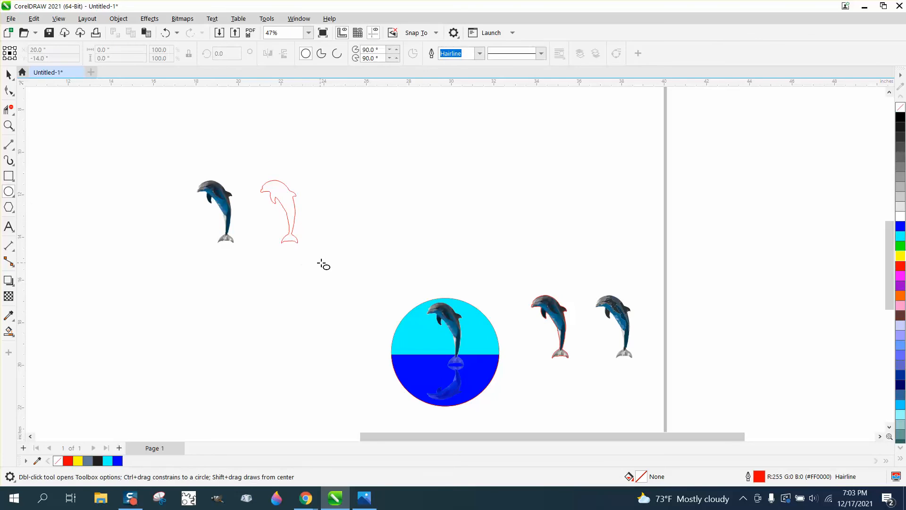
drag(319, 259, 177, 375)
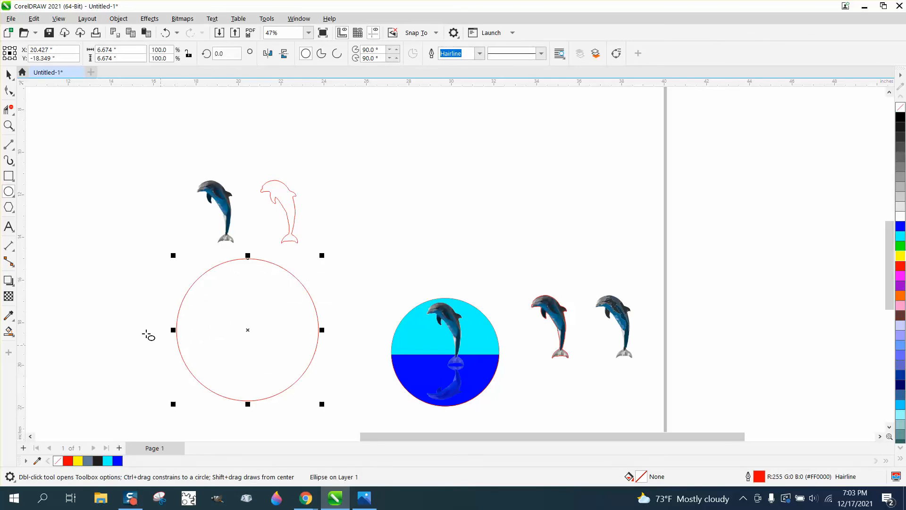
Paste a copy of the dolphin outline and nudge it onto the cut-out dolphin
click(9, 74)
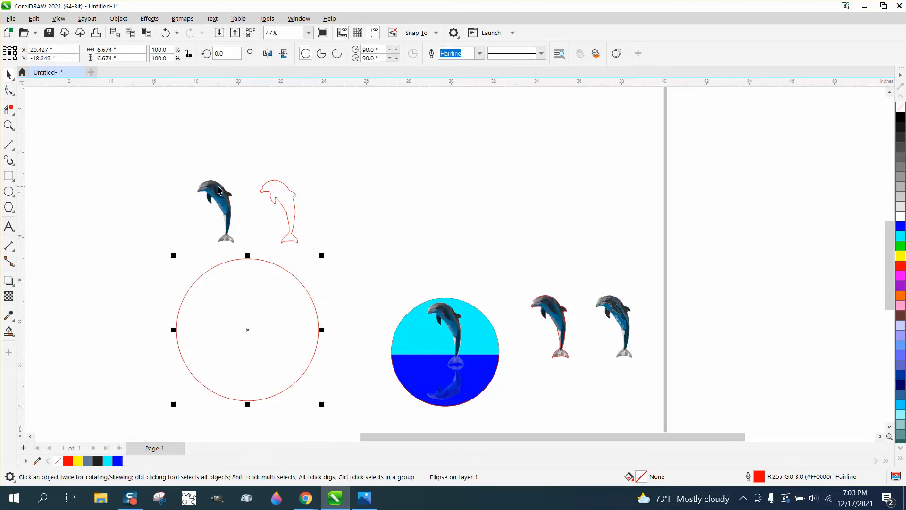
click(279, 201)
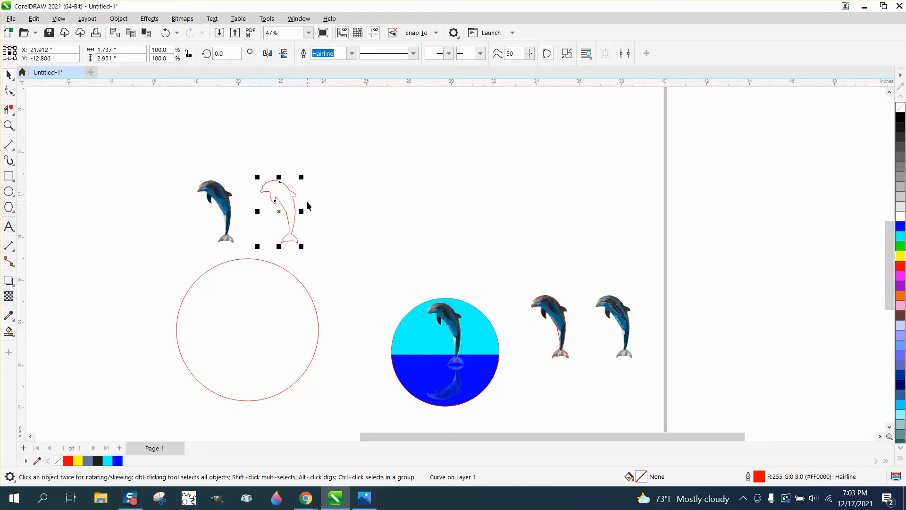
key(ctrl+v)
key(Left)
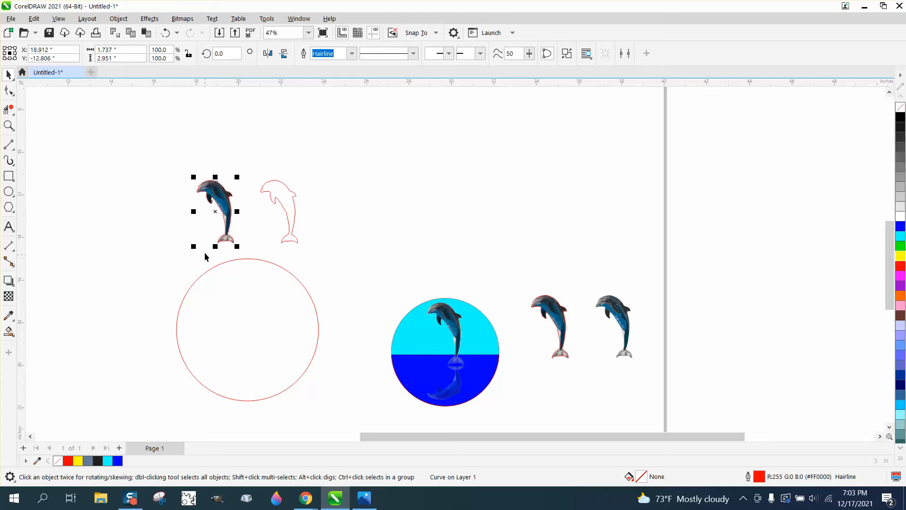
Copy the outlined dolphin and paste a duplicate, nudging it to the left
drag(180, 163, 261, 267)
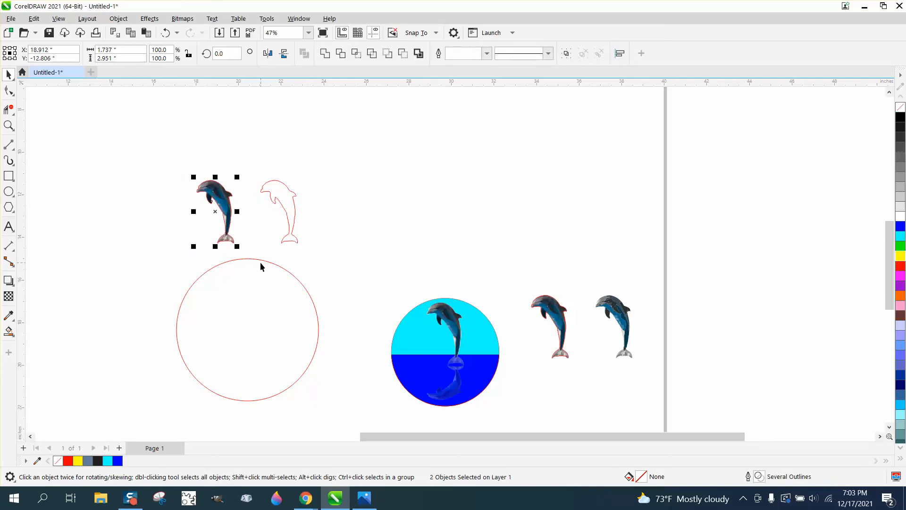
key(ctrl+c)
key(ctrl+v)
key(Left)
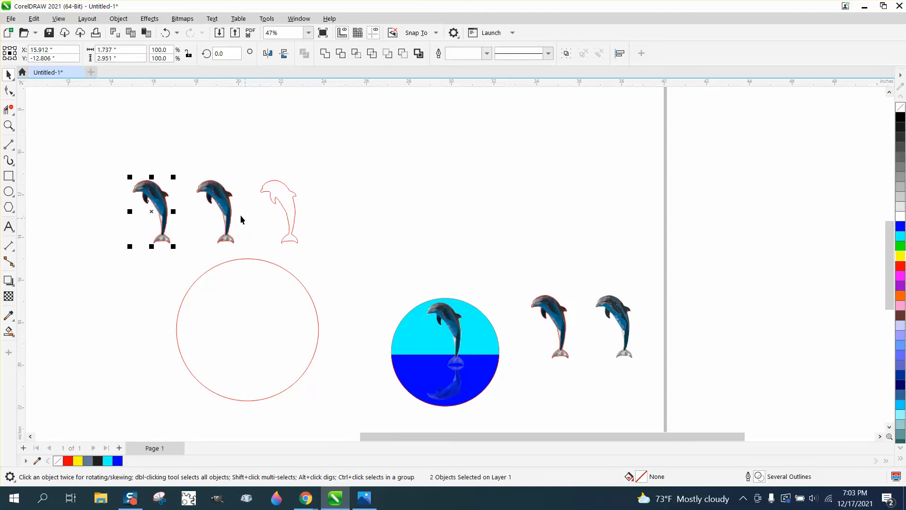
Zoom in on the dolphins and draw a straight line across the tail of the middle dolphin
click(8, 125)
drag(173, 174, 329, 282)
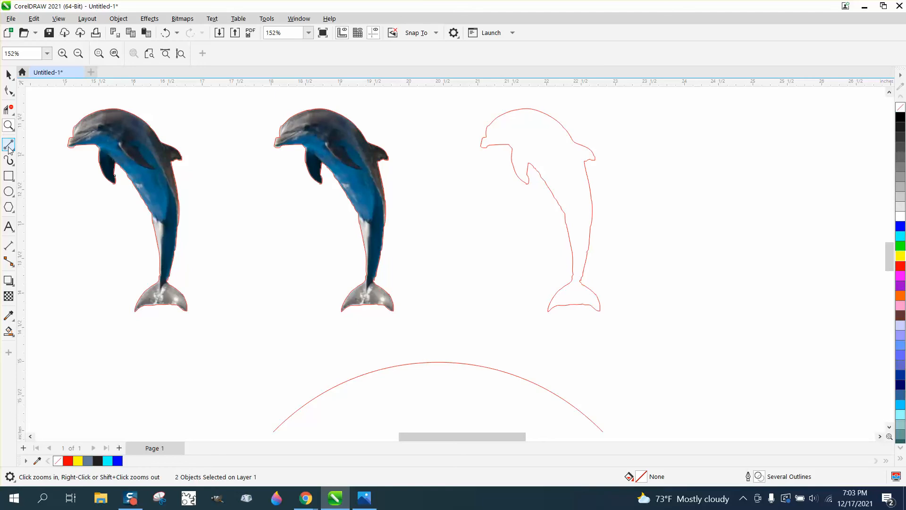
click(8, 145)
drag(347, 260, 416, 268)
click(9, 75)
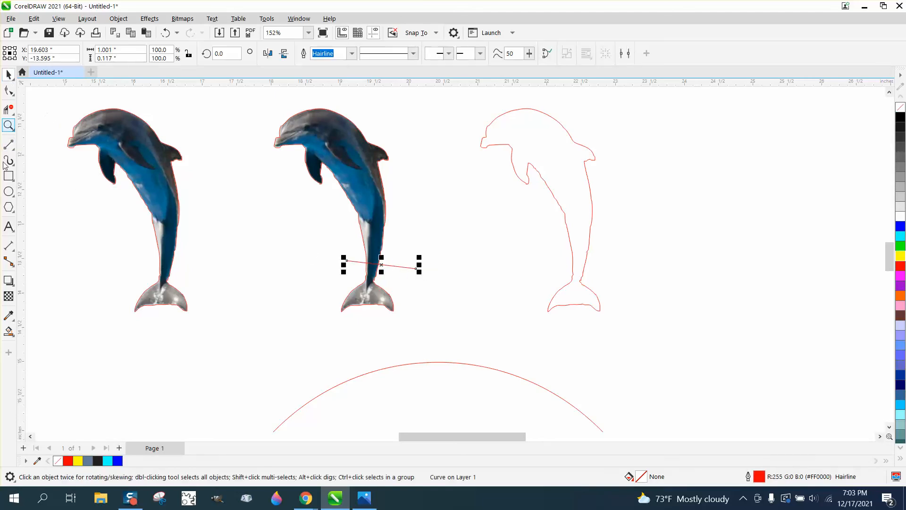
Create a filled tail shape below the line with Smart Fill and move it to the right
click(9, 331)
click(375, 300)
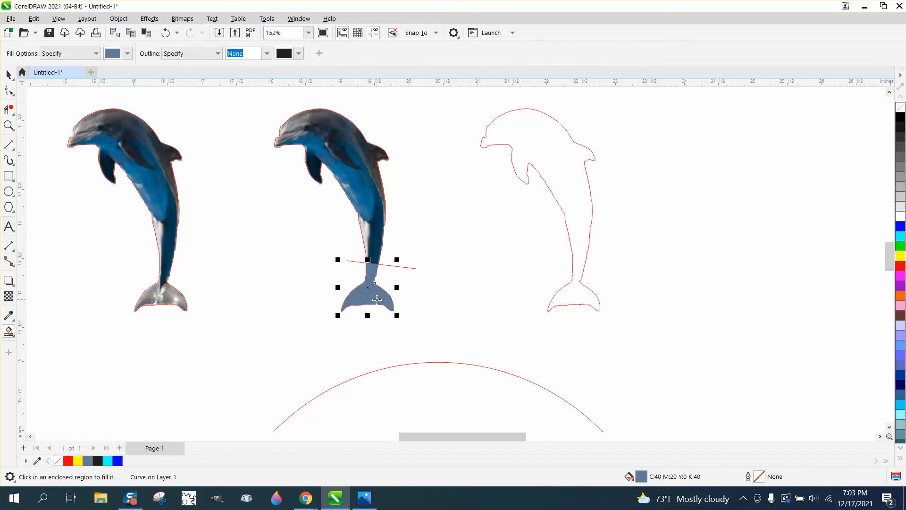
key(Right)
key(Right)
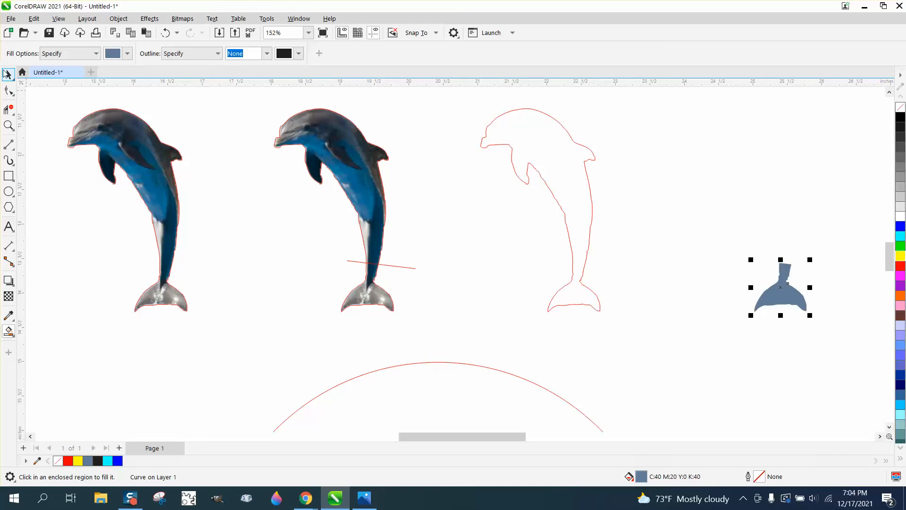
Move the cutting line across the tail of the traced dolphin outline
click(8, 74)
click(406, 267)
key(Right)
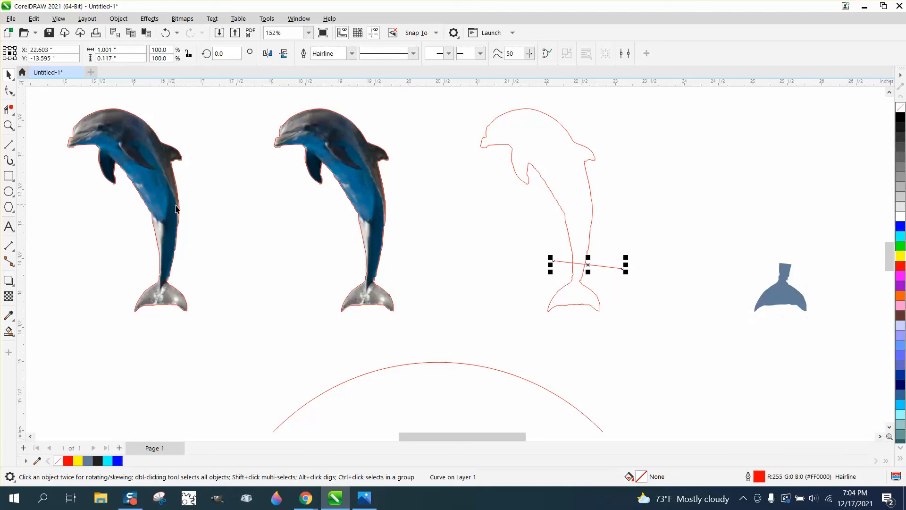
Remove the outline from the leftmost dolphin and nudge it down toward the empty circle
click(181, 222)
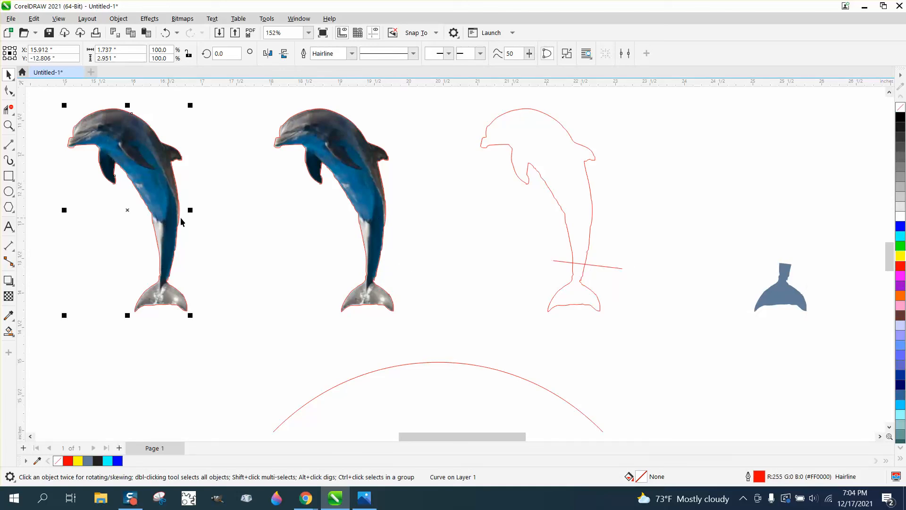
right_click(900, 107)
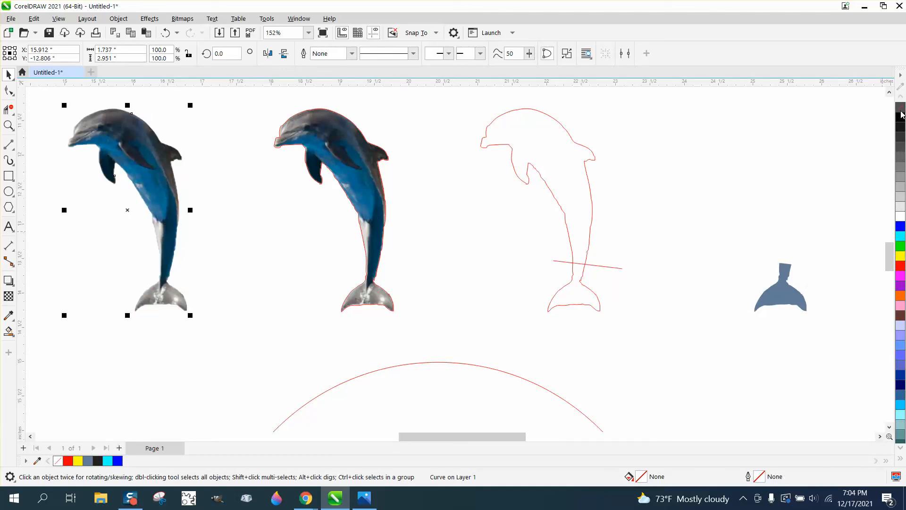
scroll(435, 217, down, 1)
scroll(434, 217, down, 2)
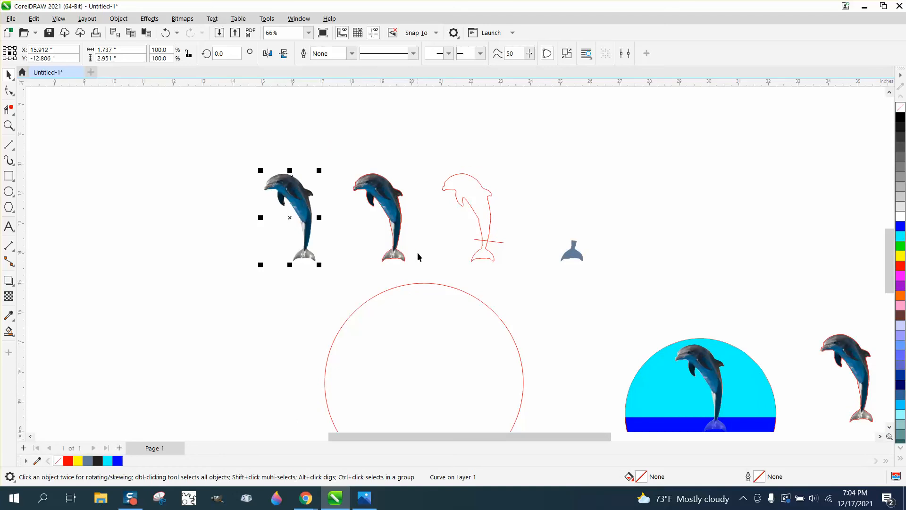
key(Down)
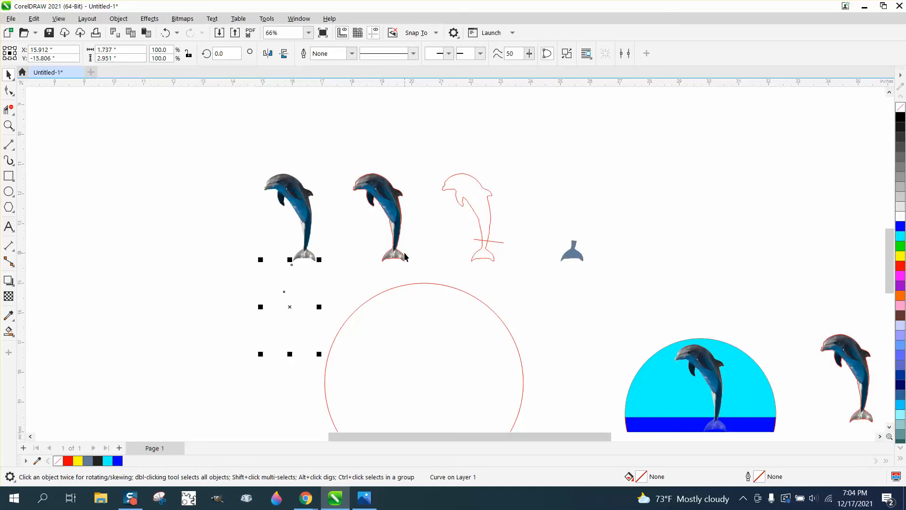
Move the leftmost dolphin photo down and right into the empty circle
click(369, 264)
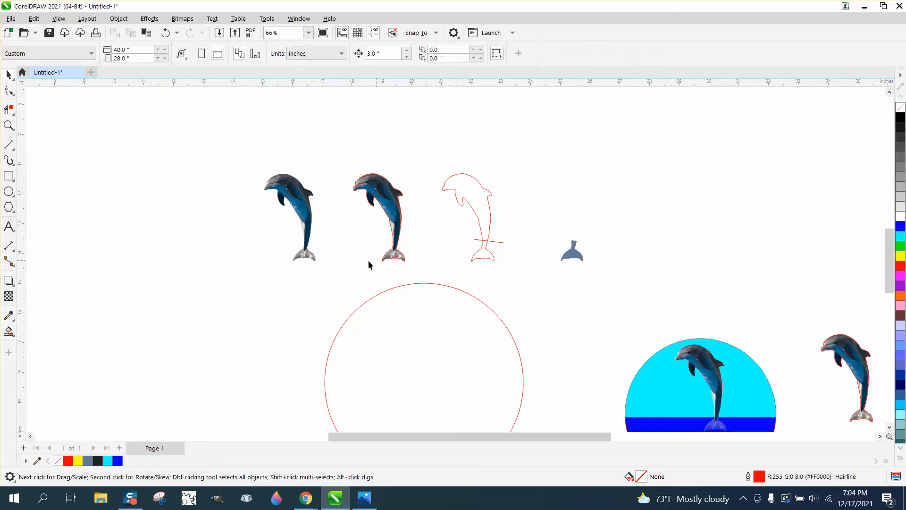
click(311, 211)
key(Down)
key(Down)
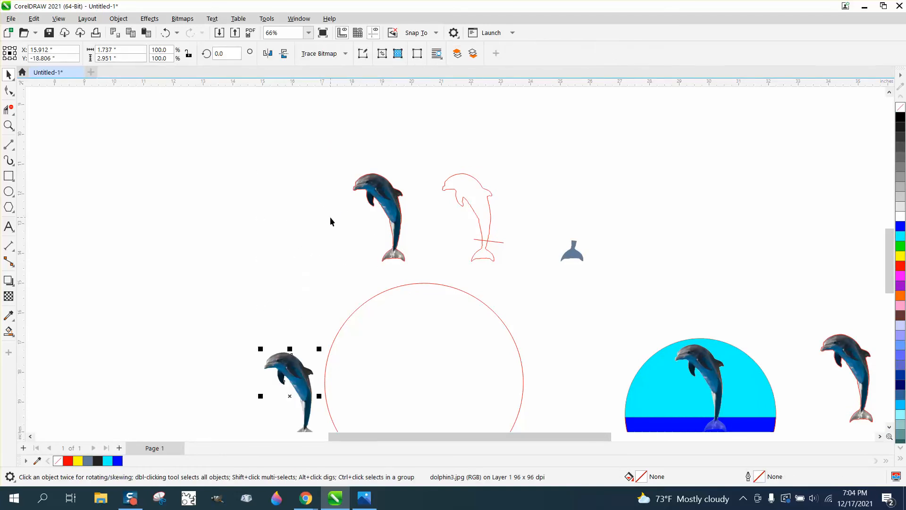
key(Right)
key(Right)
Place the blue tail shape over the dolphin's tail in the circle and group the dolphin and tail together
click(576, 257)
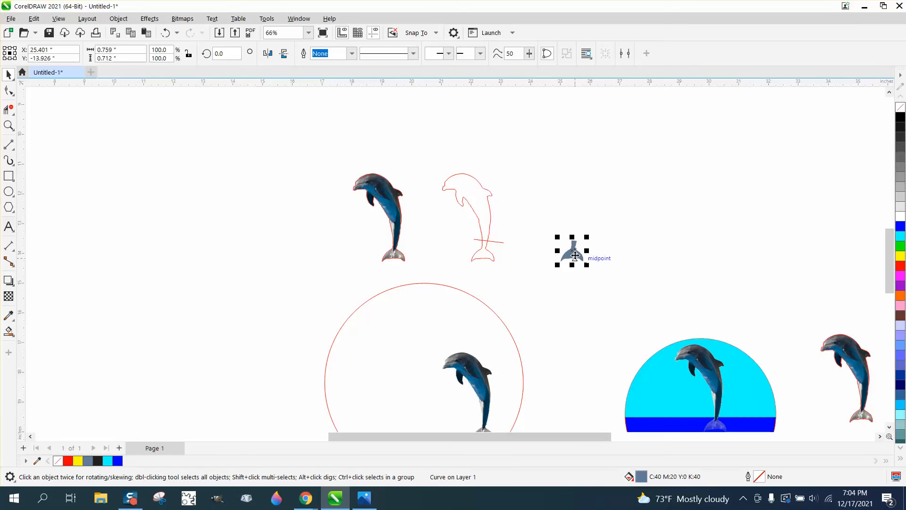
key(Down)
key(Down)
key(Left)
scroll(521, 270, down, 1)
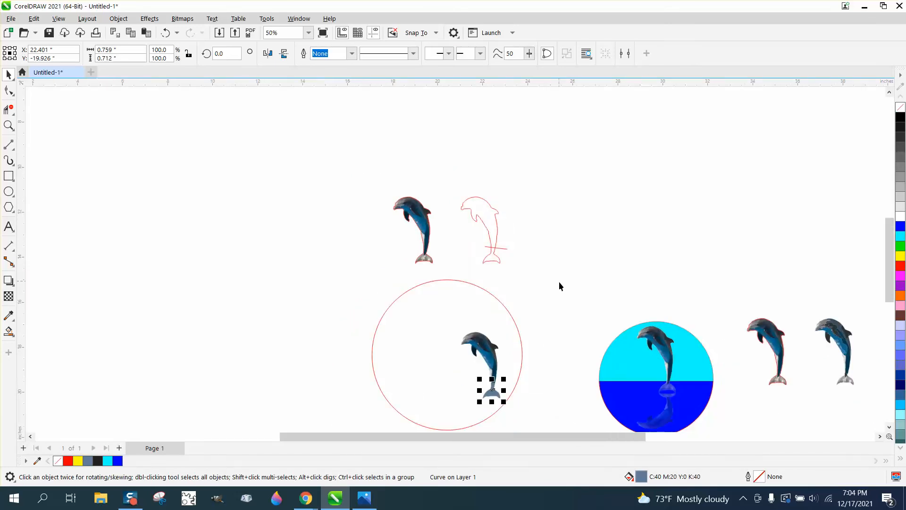
drag(561, 321, 374, 363)
click(9, 125)
click(8, 74)
drag(678, 103, 338, 345)
key(ctrl+g)
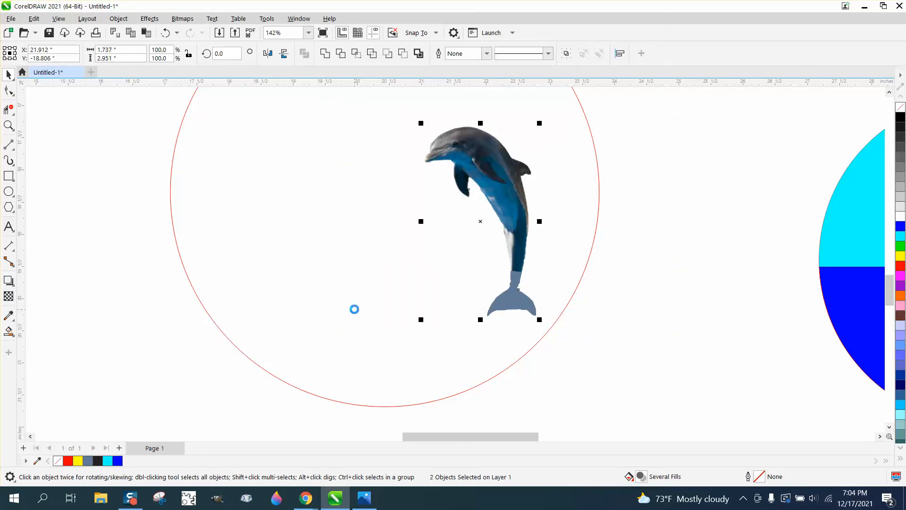
Center the dolphin group on the page and drag it down into the circle
key(p)
scroll(684, 326, down, 4)
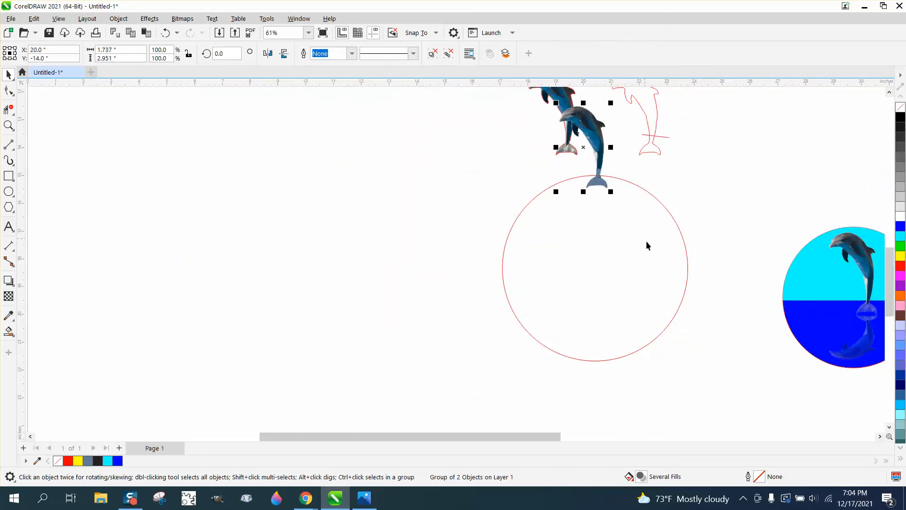
drag(592, 142, 604, 227)
click(675, 239)
click(617, 270)
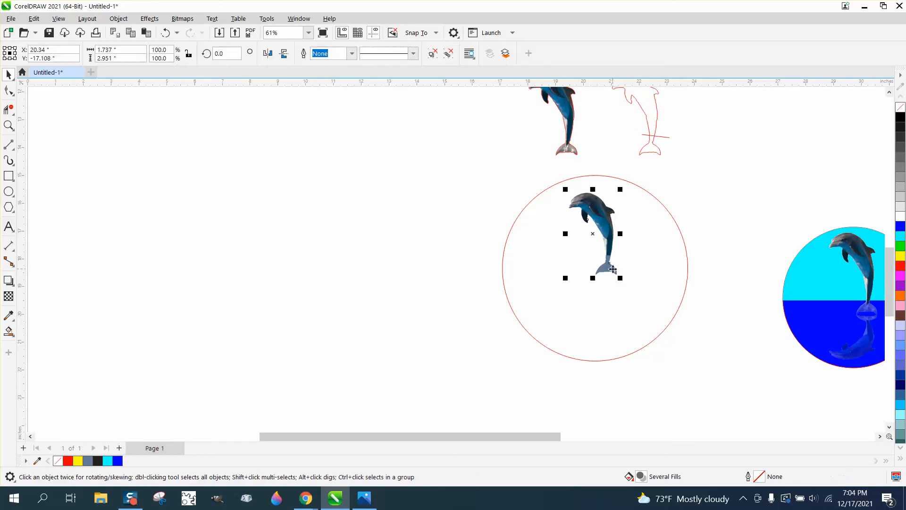
Ungroup the dolphin and tail, then select both and nudge them slightly lower in the circle
click(154, 21)
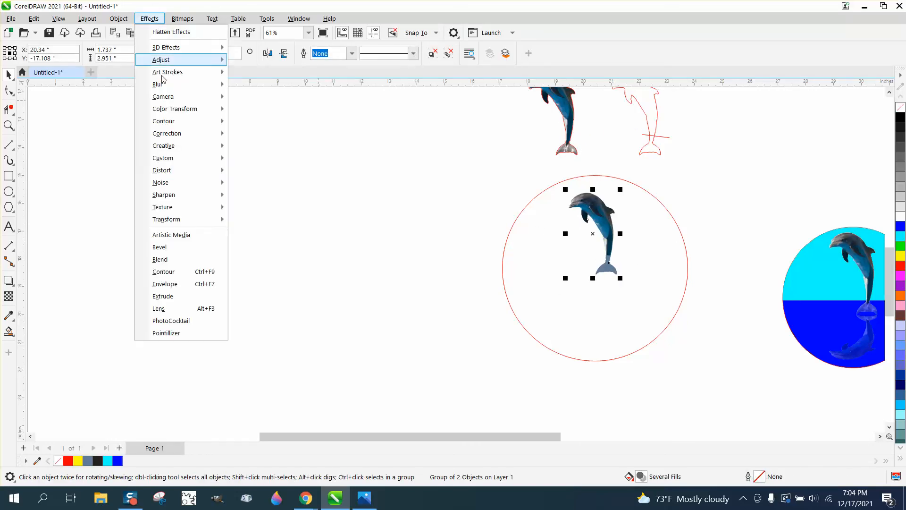
mouse_move(124, 22)
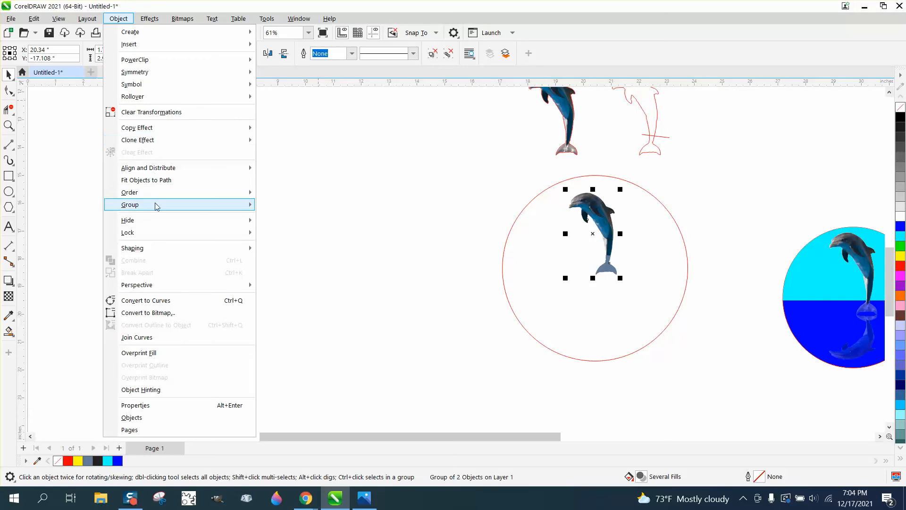
mouse_move(227, 206)
click(278, 217)
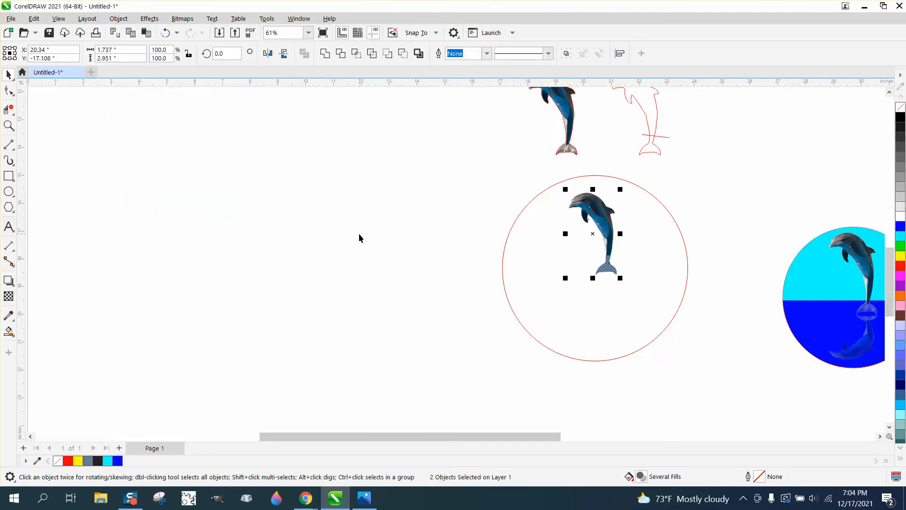
drag(528, 168, 644, 304)
drag(618, 275, 630, 296)
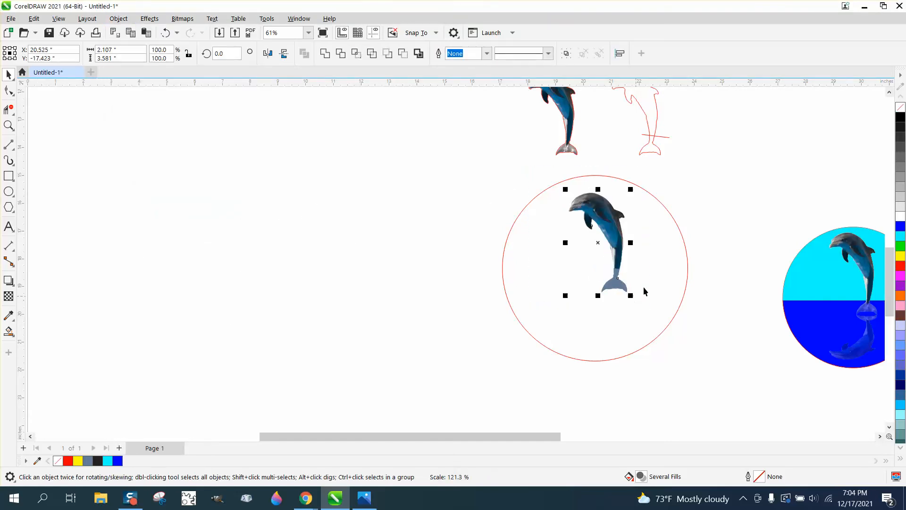
Draw a horizontal straight line across the circle at the base of the dolphin's tail
click(13, 149)
click(43, 158)
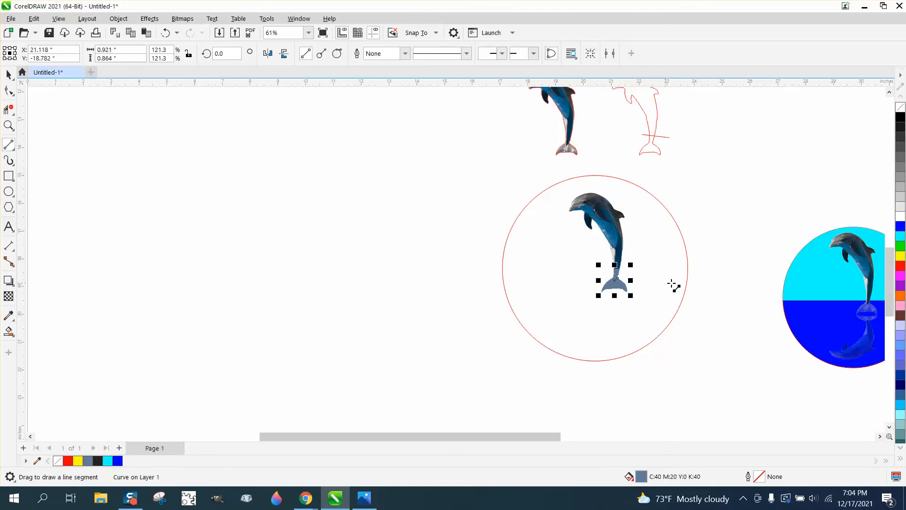
drag(690, 268, 488, 269)
key(z)
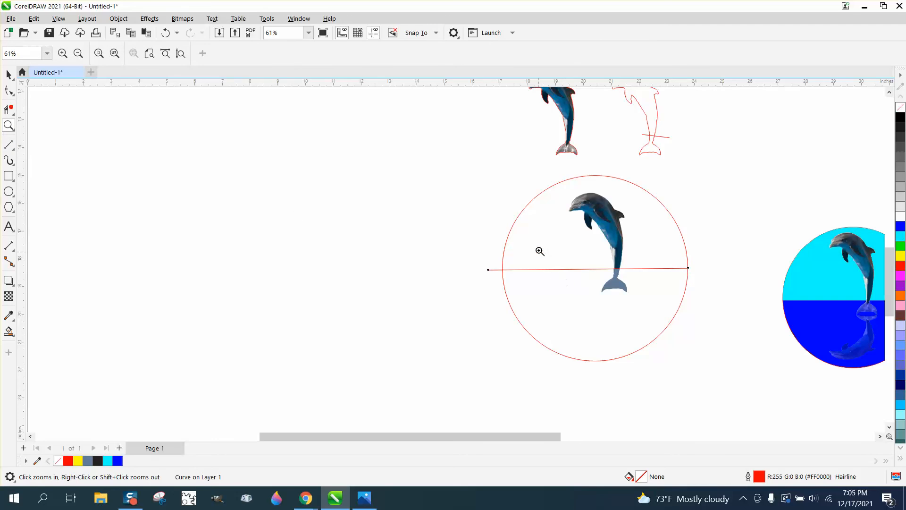
drag(538, 250, 732, 308)
scroll(473, 286, down, 3)
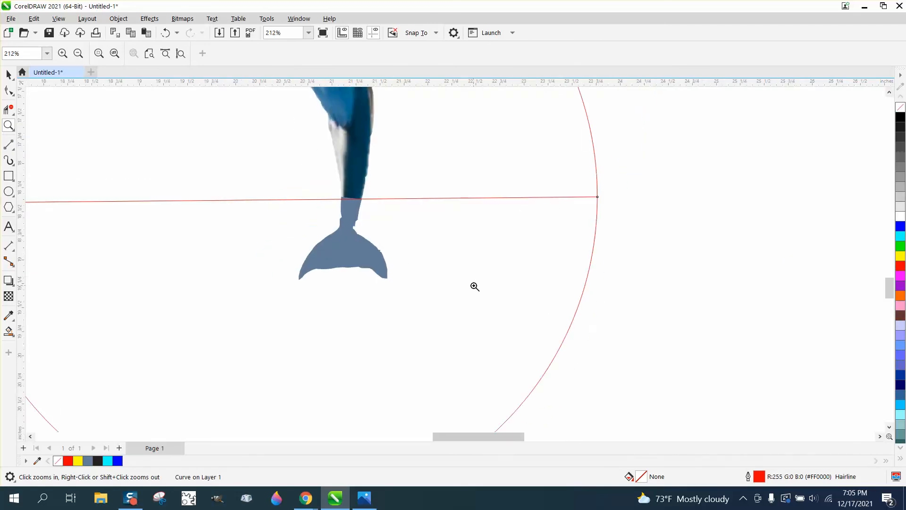
click(9, 75)
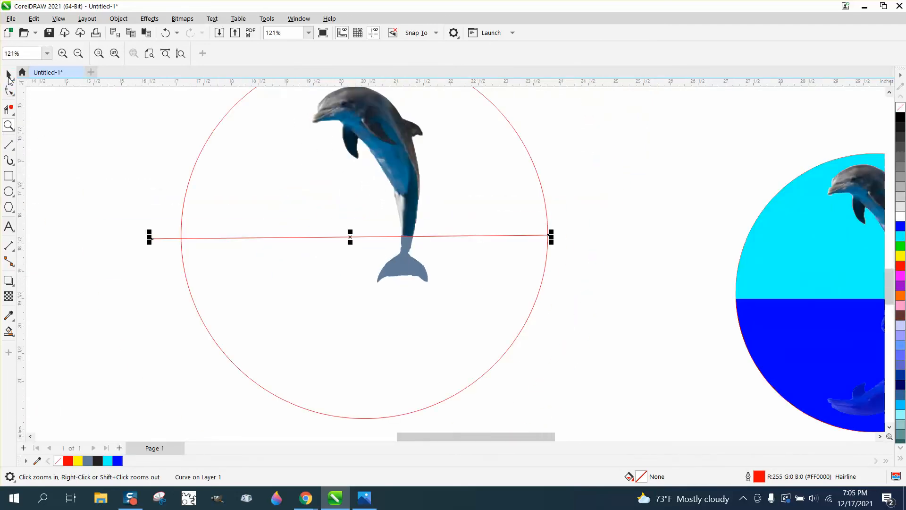
Move the tail shape aside and apply a top-to-bottom fountain transparency to the dolphin photo's tail
click(673, 346)
click(405, 275)
key(Right)
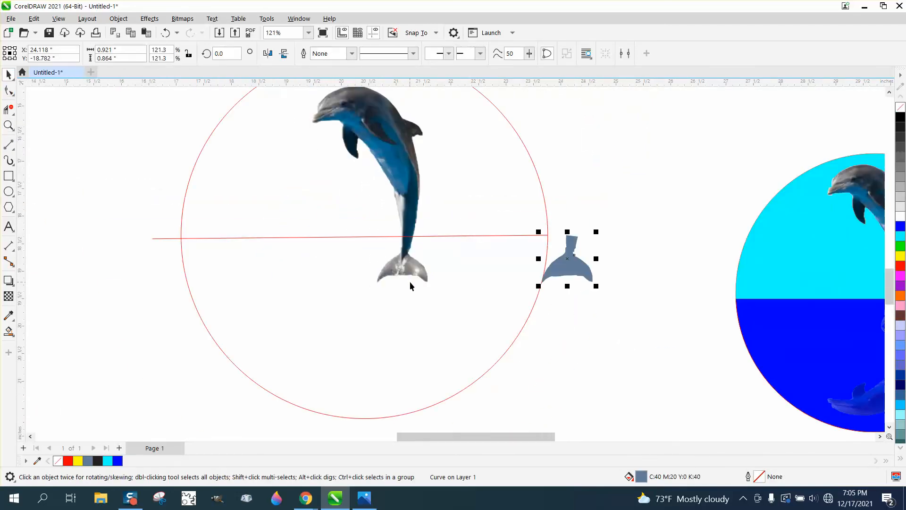
key(Left)
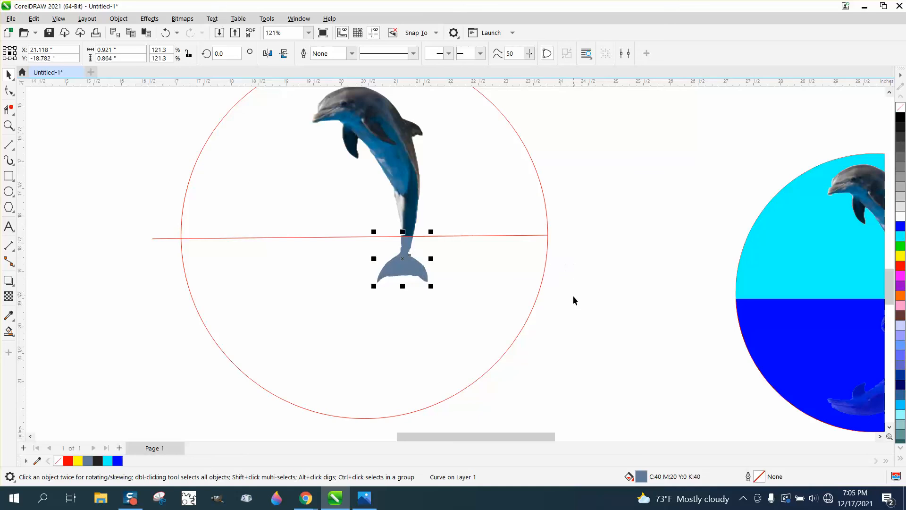
key(Right)
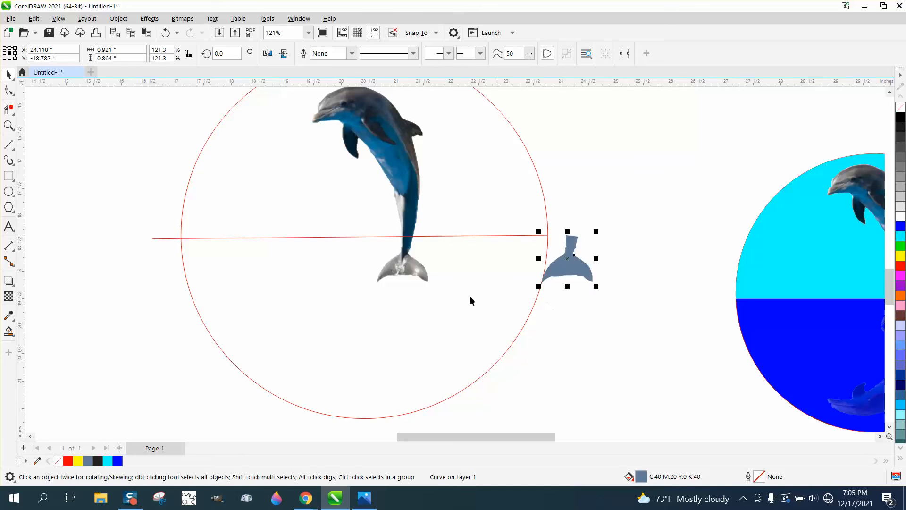
click(415, 274)
click(8, 296)
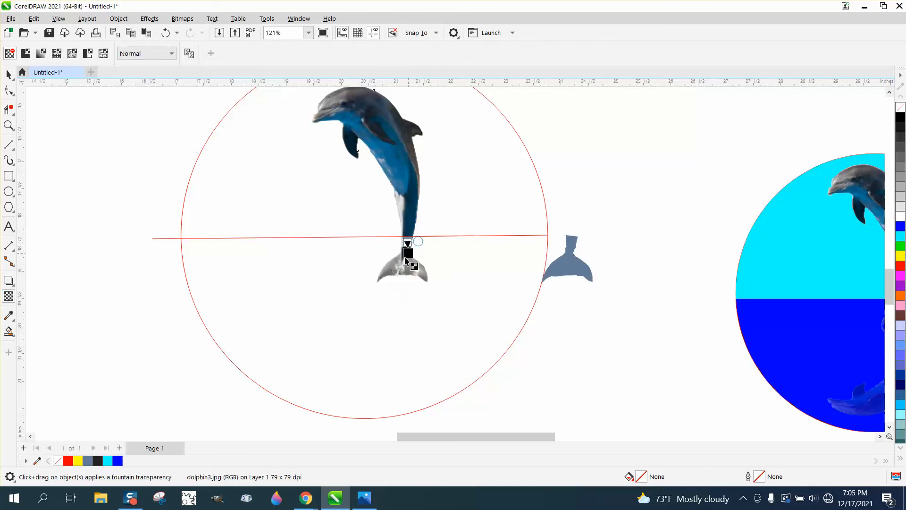
drag(406, 242, 408, 260)
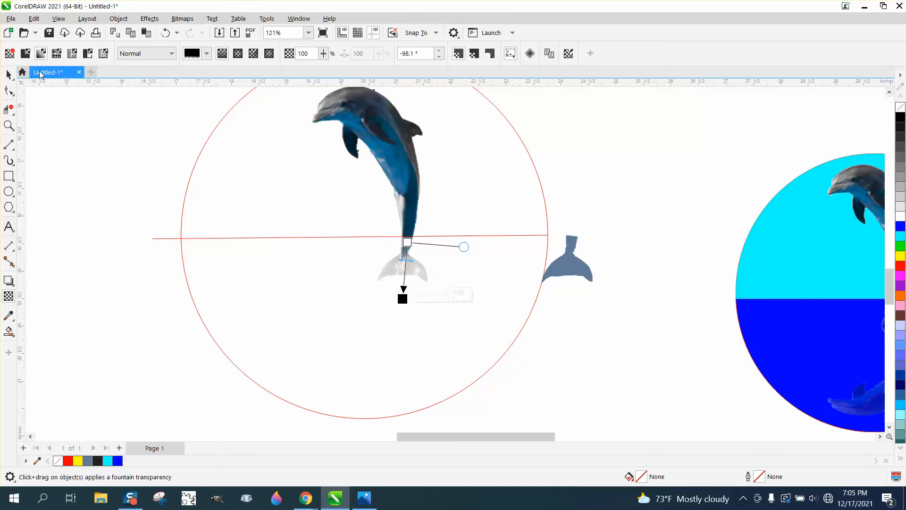
Move the tail shape back over the dolphin's tail and give it a downward fountain transparency
click(9, 74)
click(576, 257)
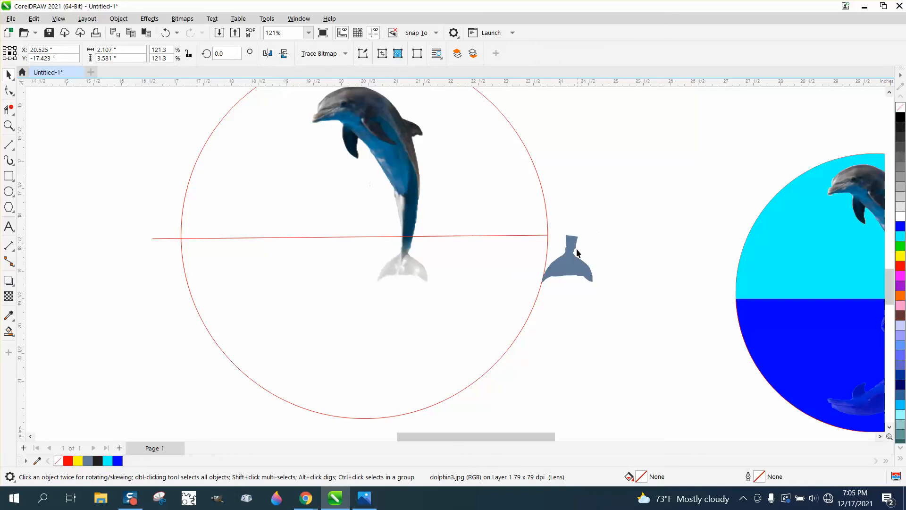
key(Left)
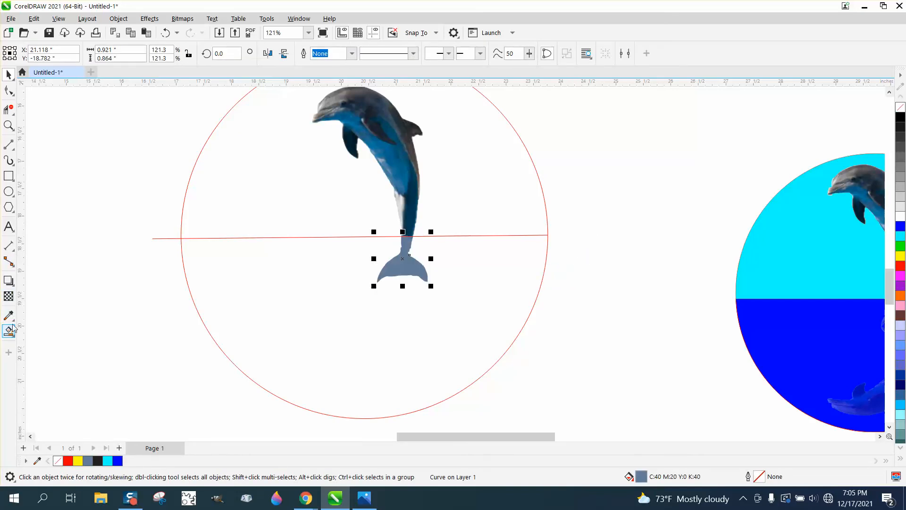
click(8, 296)
drag(409, 241, 404, 285)
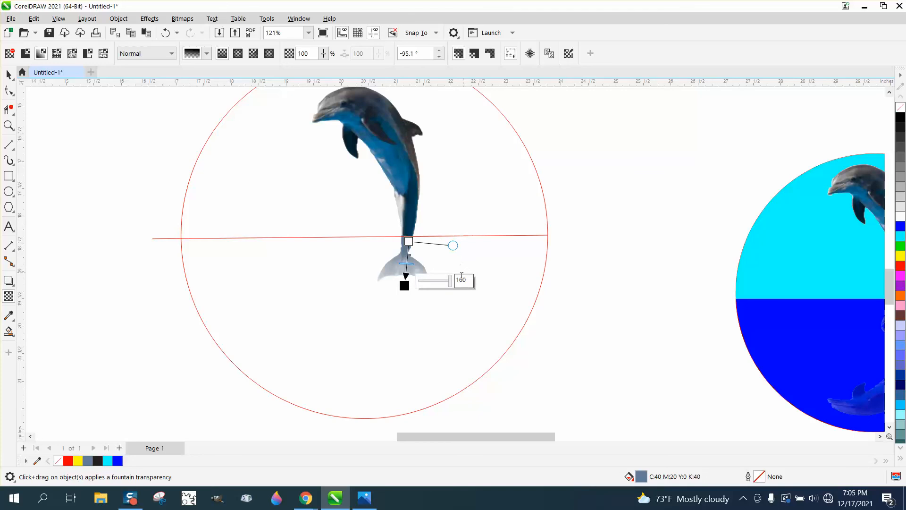
click(601, 263)
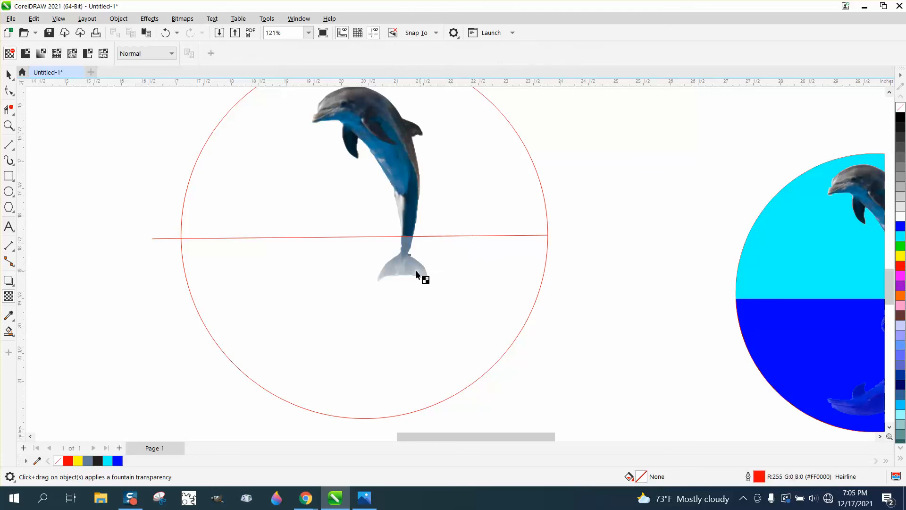
Create a vertically mirrored copy of the dolphin photo below the horizontal line
scroll(416, 277, down, 1)
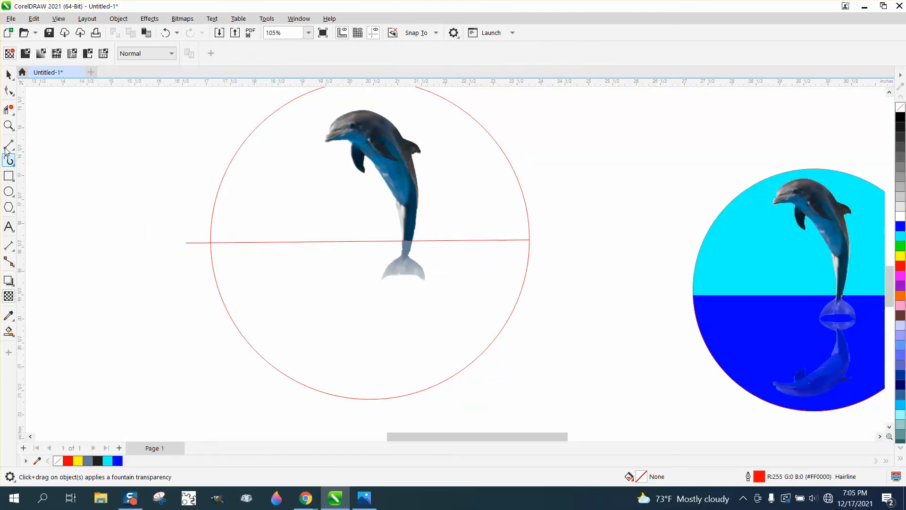
click(8, 89)
click(9, 74)
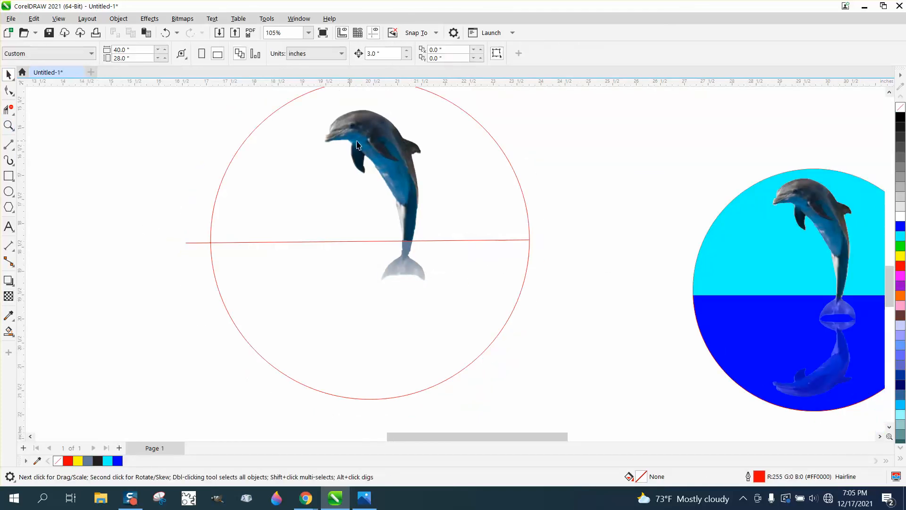
click(385, 147)
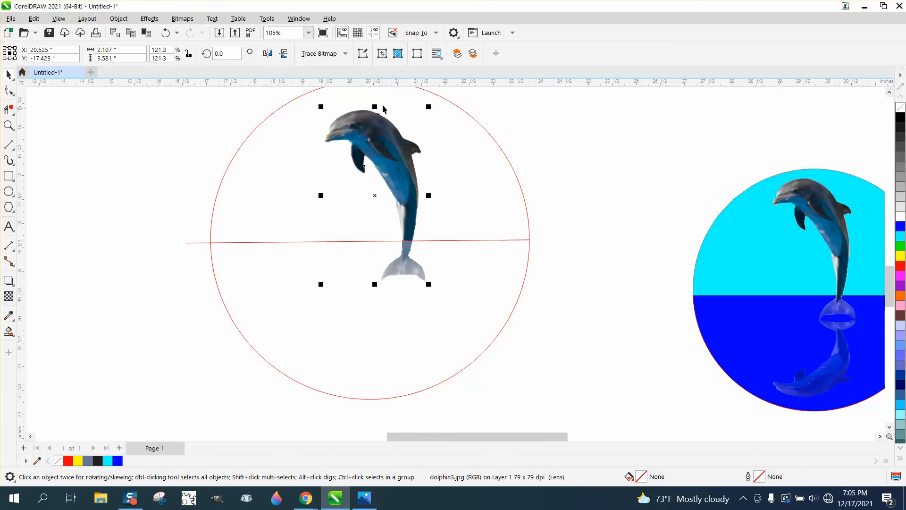
drag(376, 106, 376, 203)
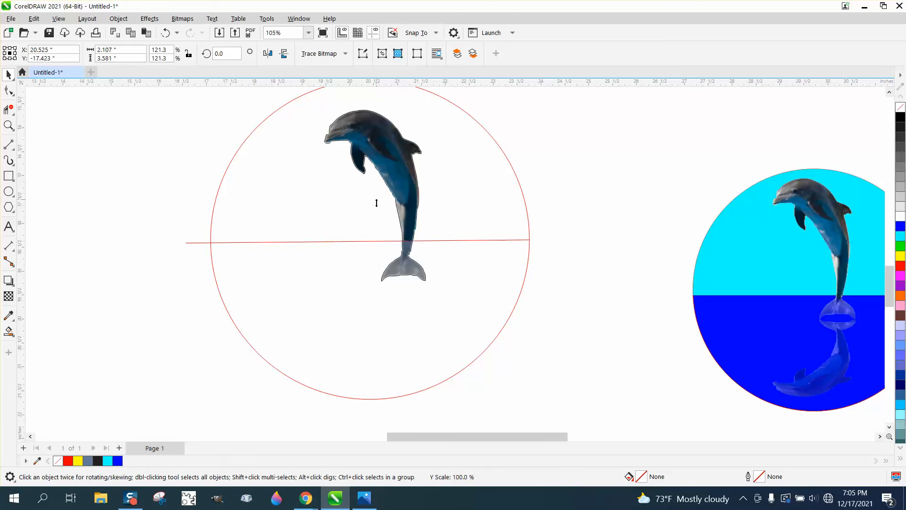
drag(376, 255, 377, 283)
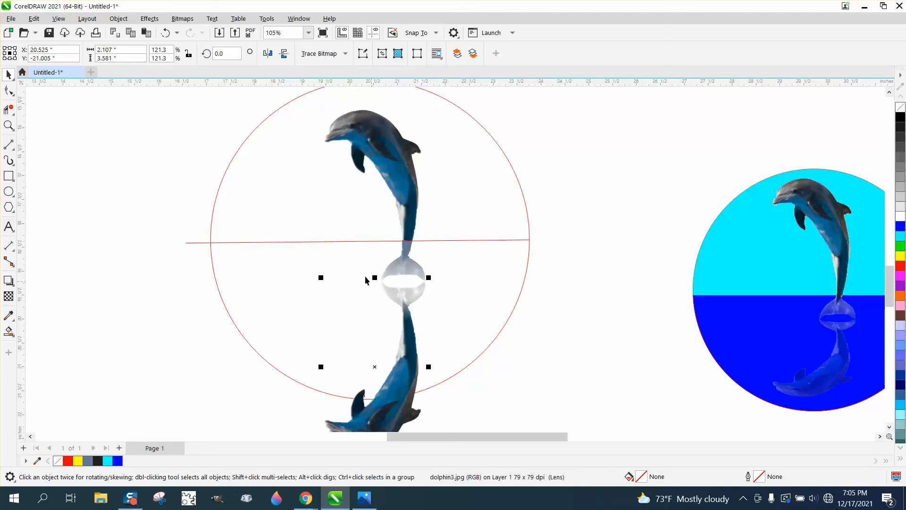
scroll(349, 269, down, 2)
drag(402, 394, 374, 345)
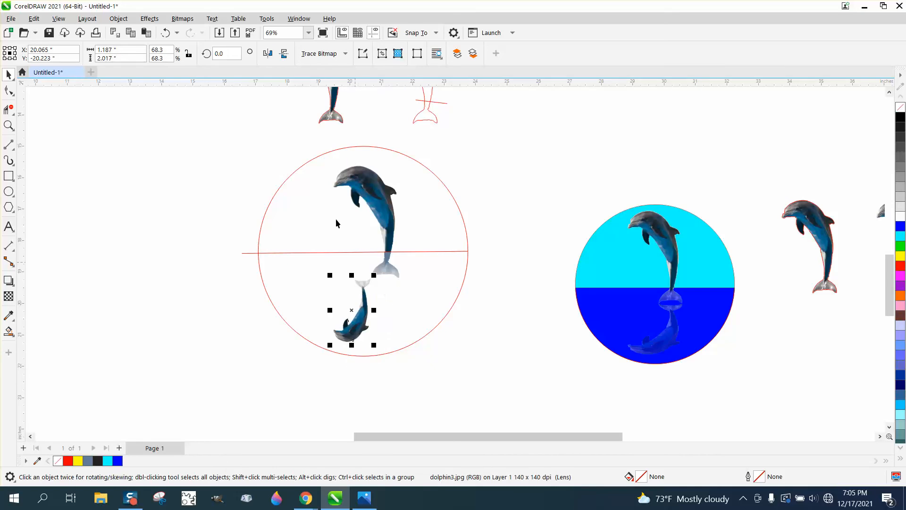
click(165, 33)
Shorten the mirrored dolphin to about 69% of its height and align it under the tail
drag(366, 383, 365, 346)
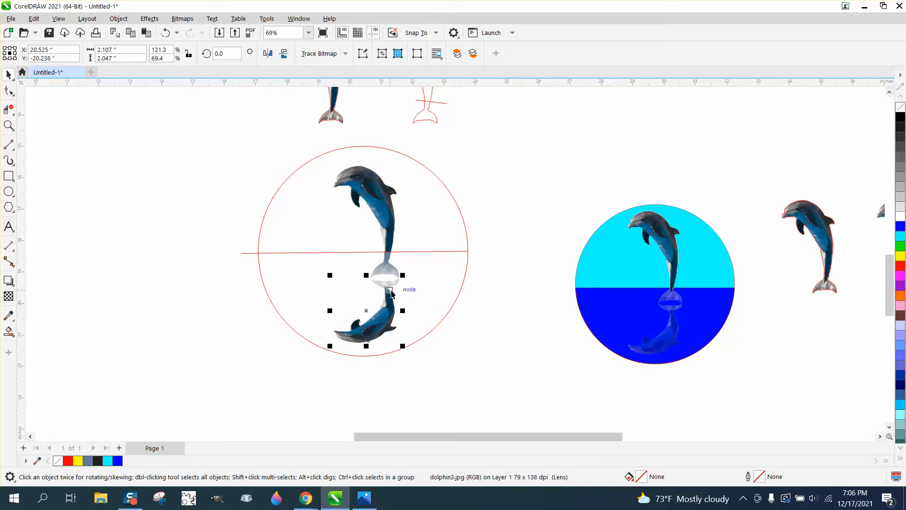
mouse_move(387, 288)
mouse_down()
mouse_move(388, 262)
mouse_move(390, 292)
mouse_up()
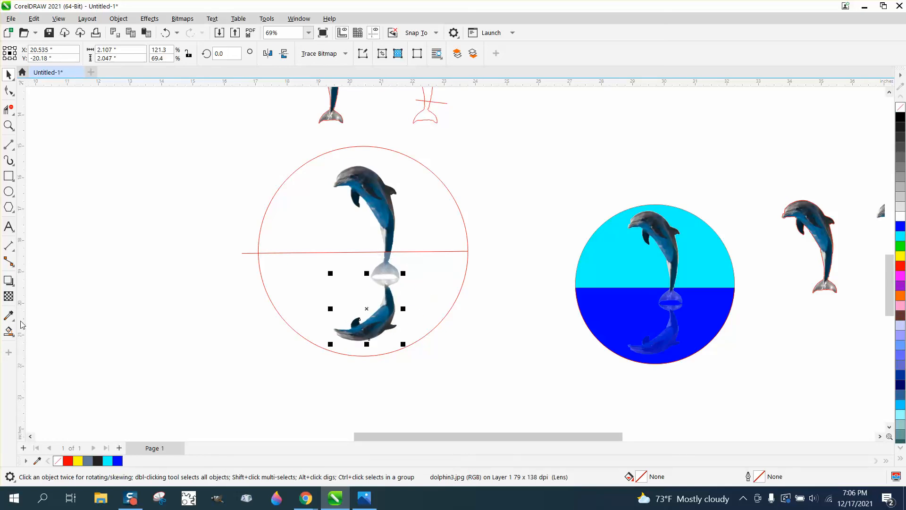
click(9, 296)
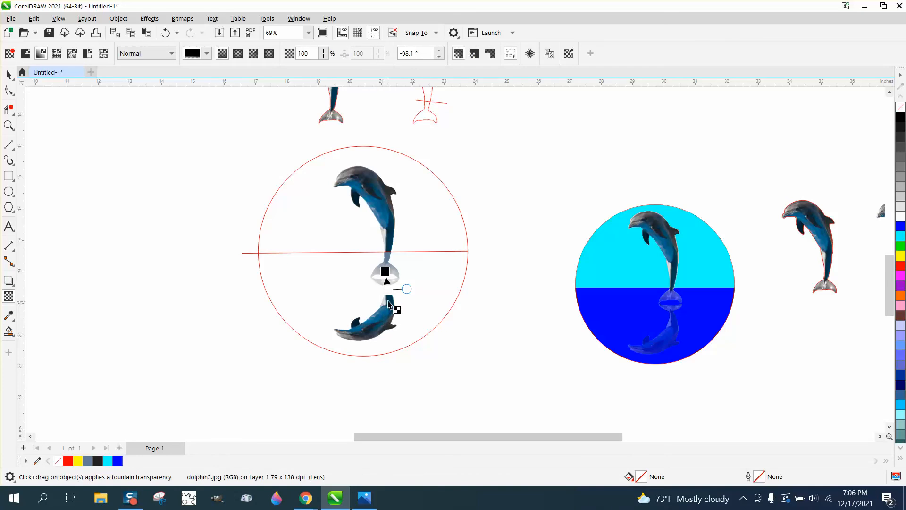
click(8, 74)
click(297, 264)
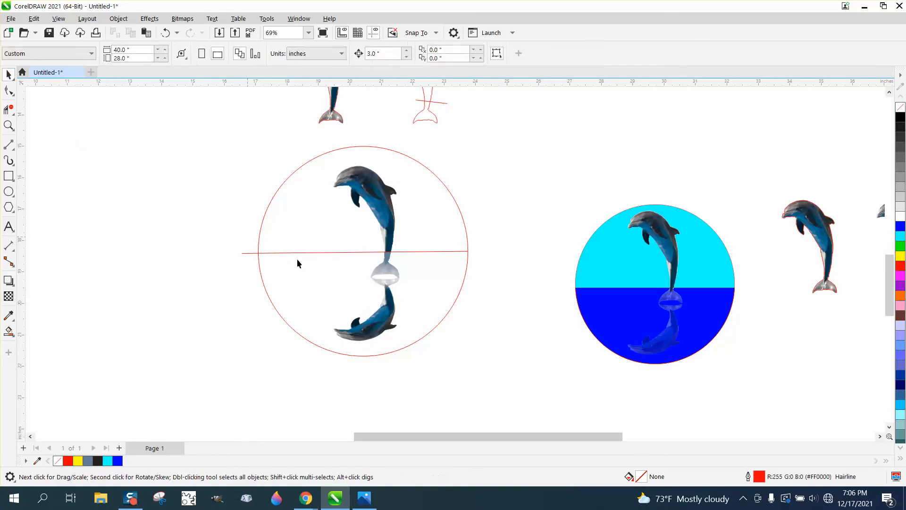
click(383, 323)
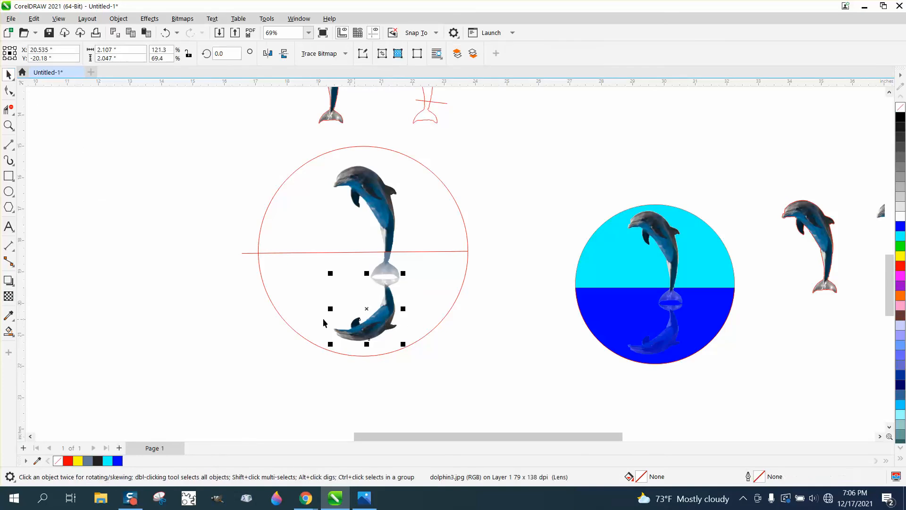
Apply a downward fountain transparency to the mirrored dolphin, setting the start node's transparency to about 37
click(8, 296)
drag(385, 271, 368, 339)
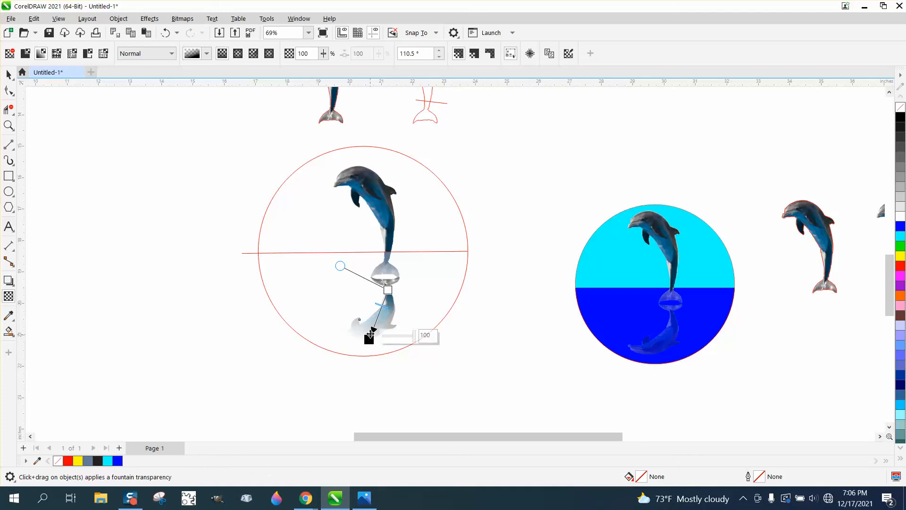
drag(382, 306, 354, 363)
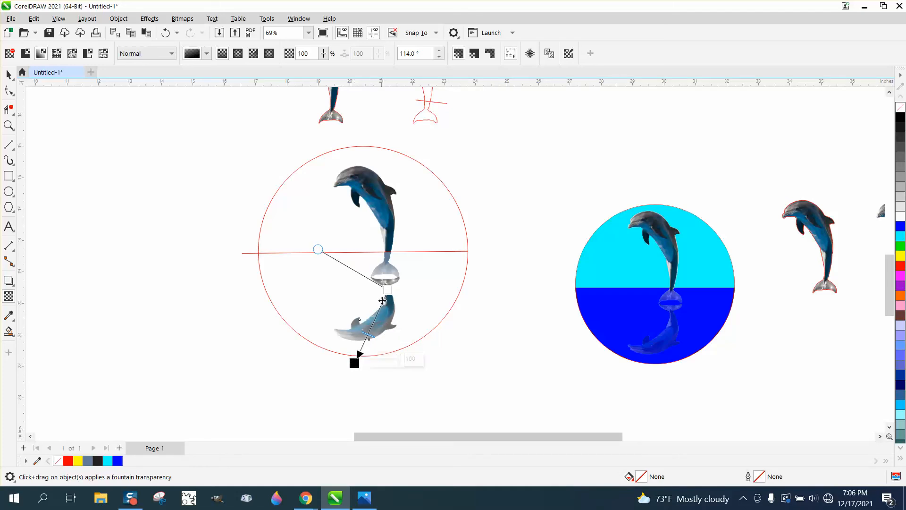
drag(387, 290, 393, 300)
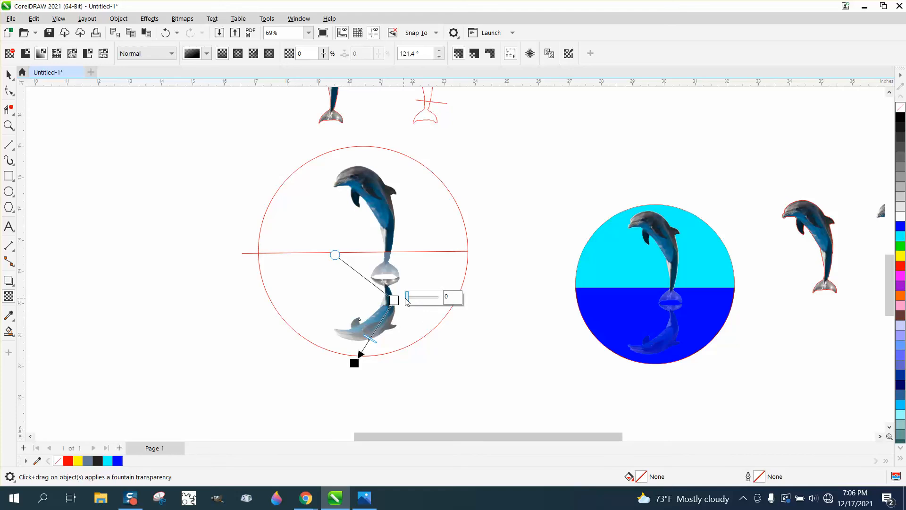
click(410, 298)
drag(410, 301, 418, 302)
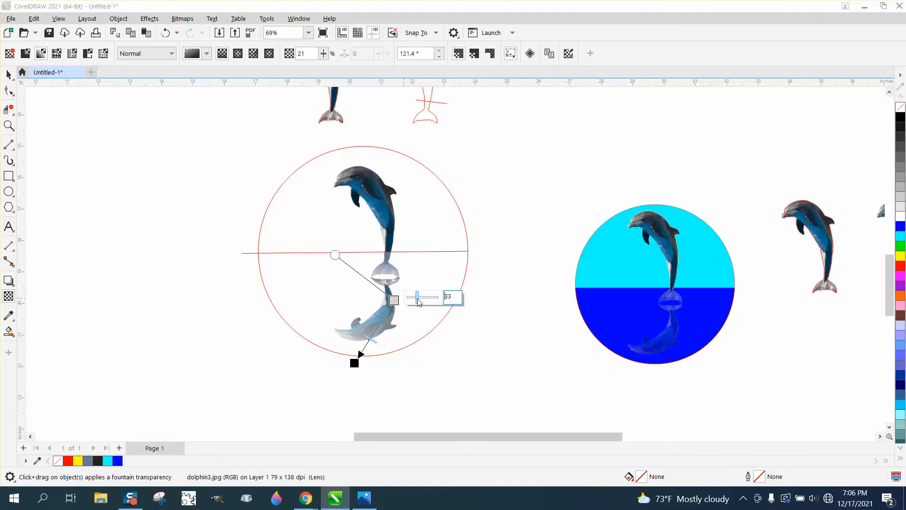
click(9, 74)
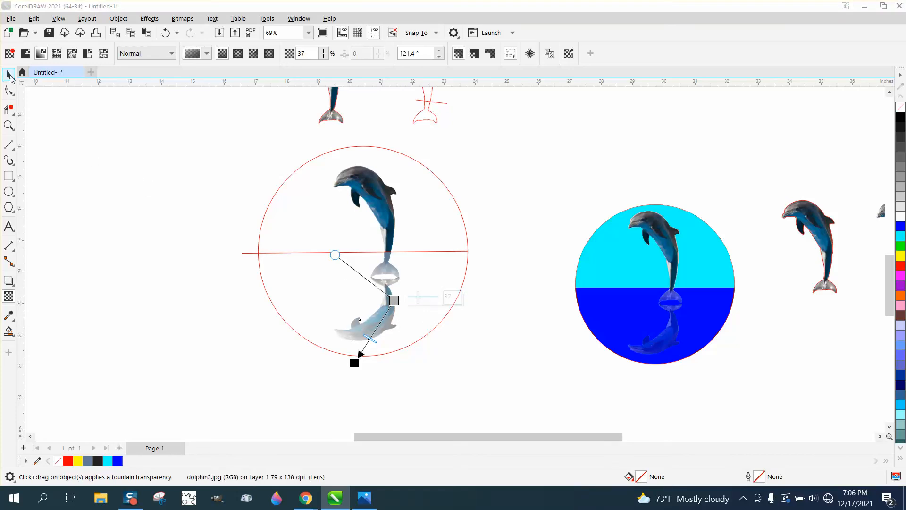
Move the mirrored dolphin and its tail shape out of the circle, keeping the horizontal line in place
scroll(394, 365, down, 1)
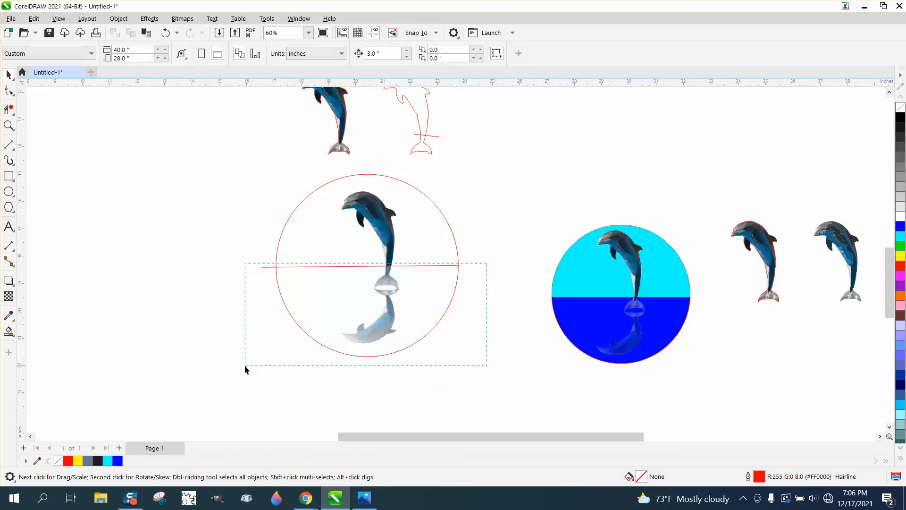
drag(244, 365, 243, 360)
key(Left)
key(Left)
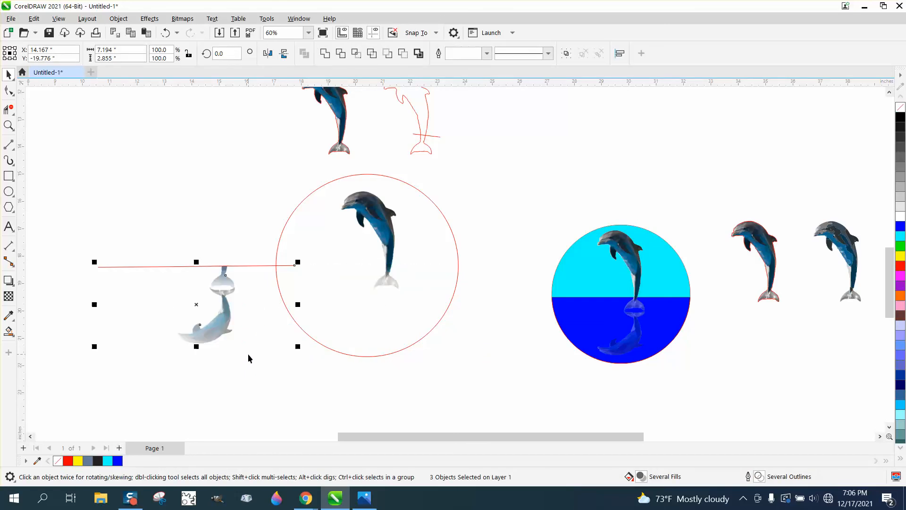
key(Left)
key(Escape)
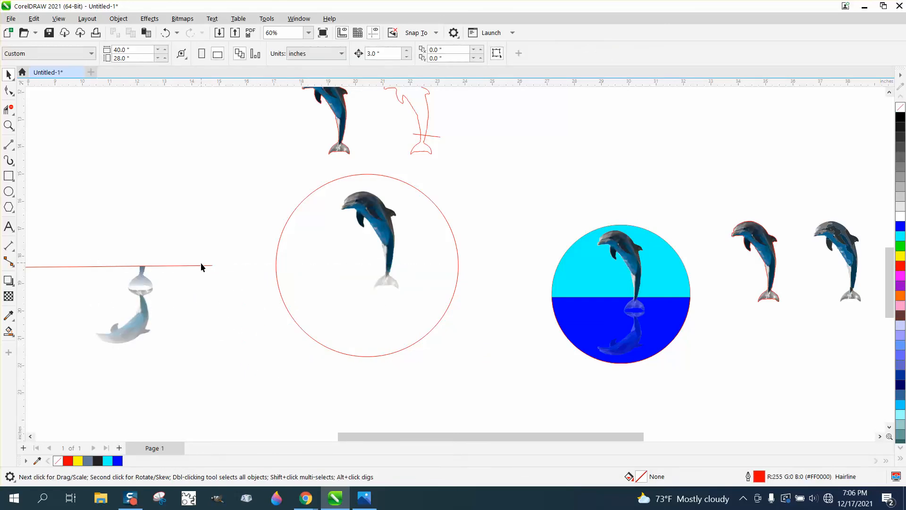
click(201, 265)
key(Right)
key(Right)
key(Right)
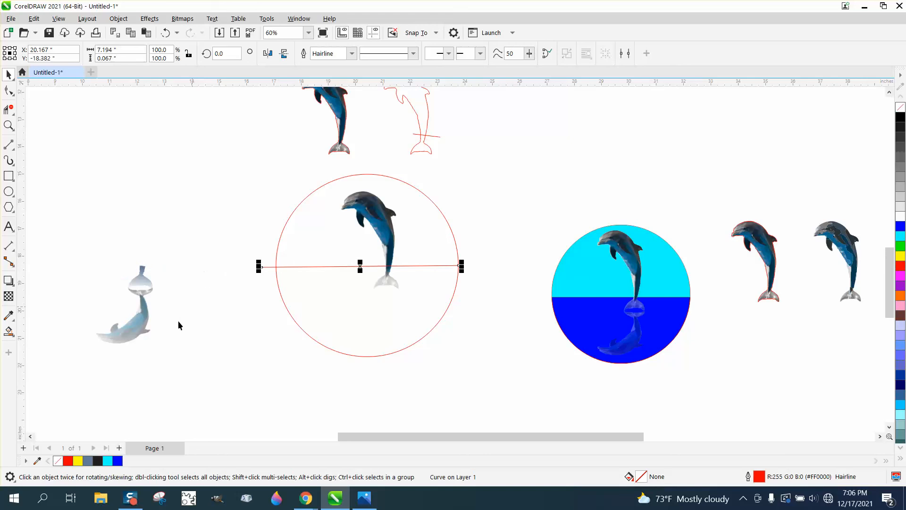
Move the upper dolphin out of the circle and dismiss the print notification
click(384, 245)
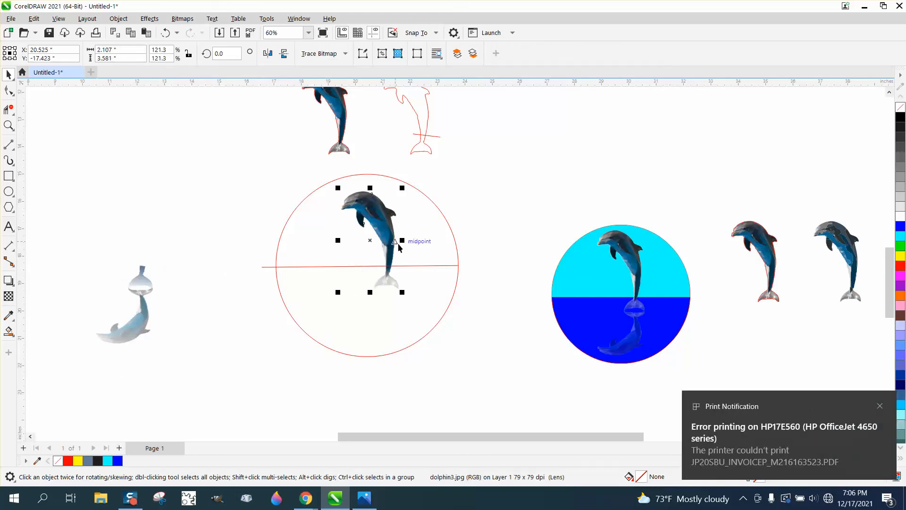
key(Left)
key(Left)
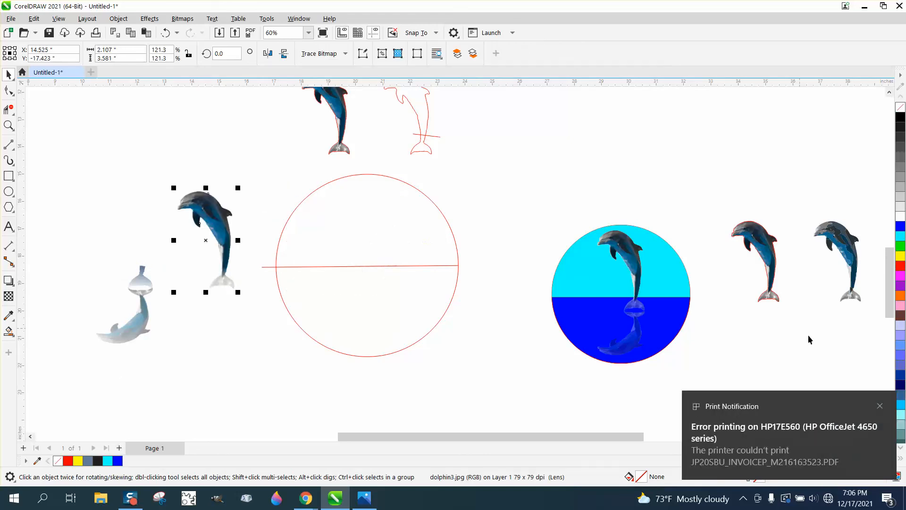
click(880, 405)
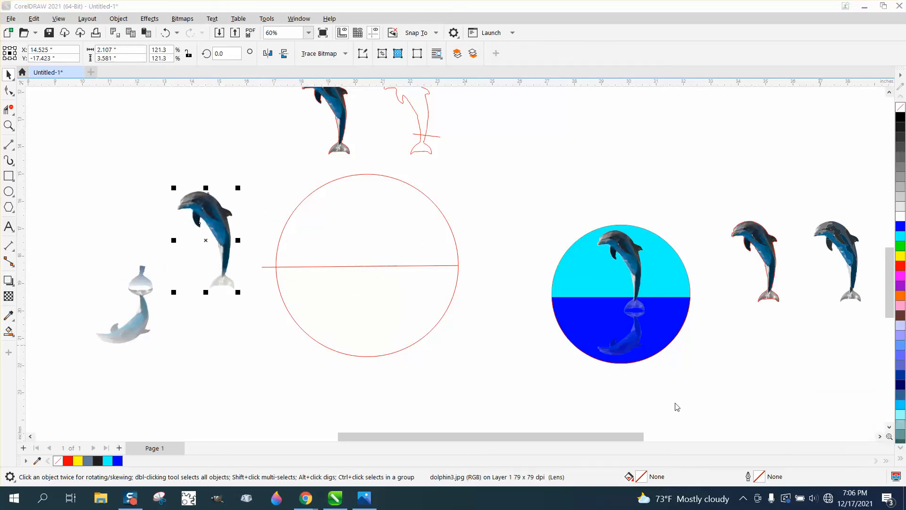
Smart Fill the circle's lower half and colour it blue
click(9, 331)
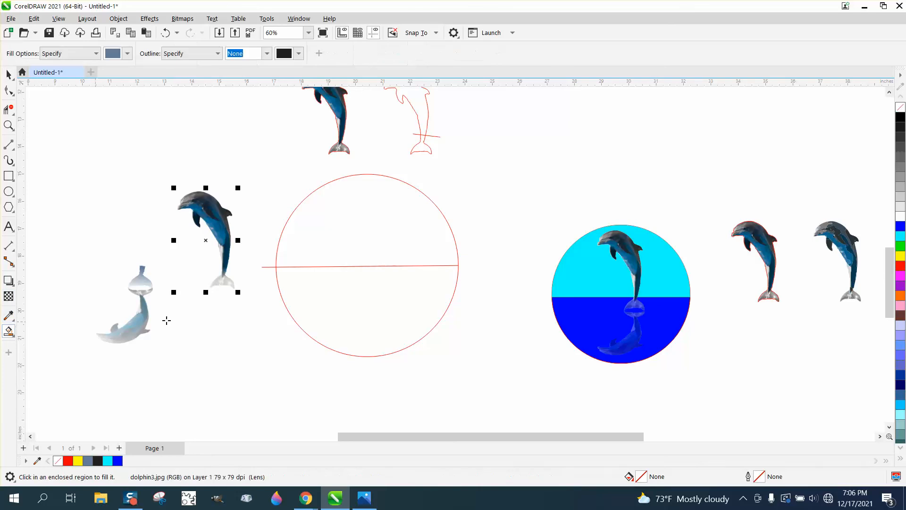
click(334, 304)
click(900, 226)
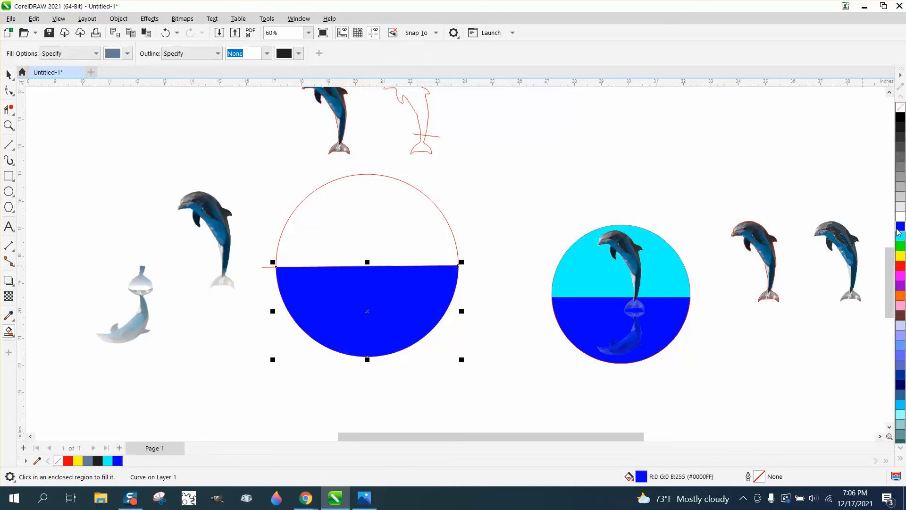
Move the upper dolphin back into the circle above the horizontal line
click(8, 74)
drag(159, 174, 253, 301)
key(Right)
key(Right)
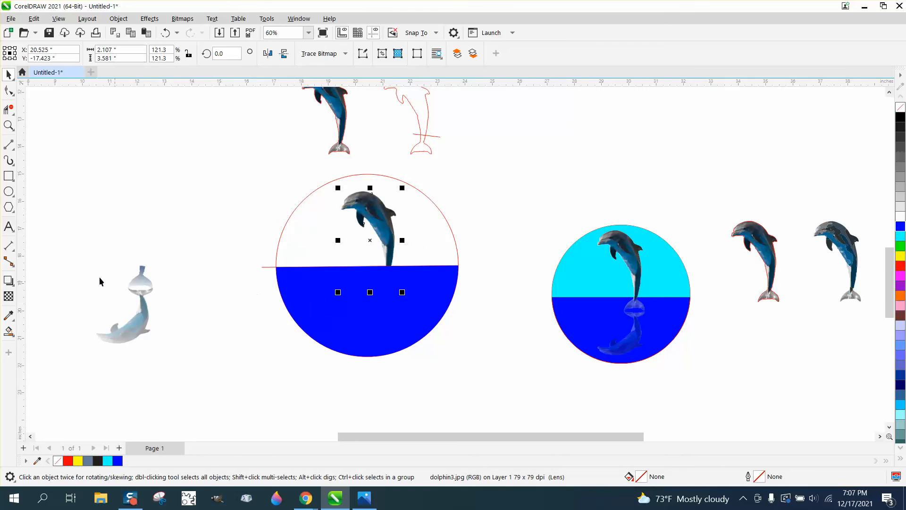
Move the mirrored dolphin back under the upper dolphin and bring it in front of the blue fill
drag(53, 249, 205, 358)
key(Right)
key(Right)
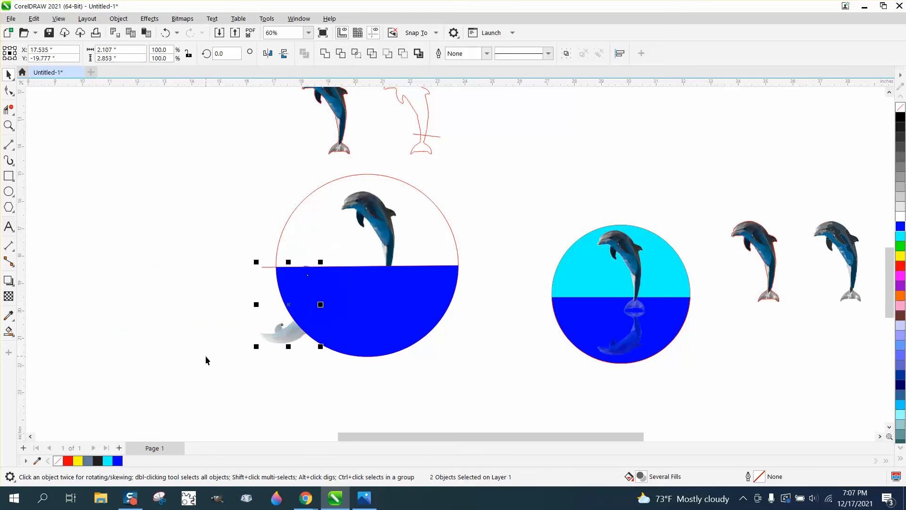
key(Right)
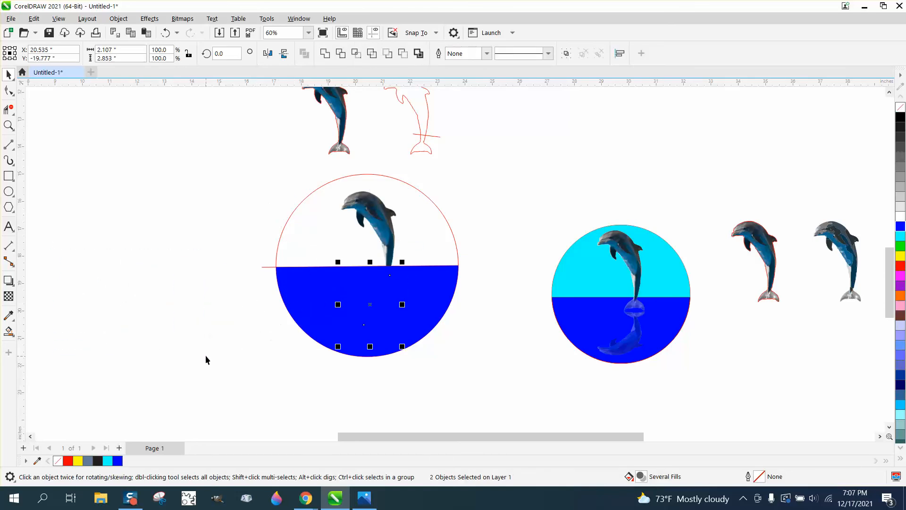
click(121, 20)
mouse_move(227, 192)
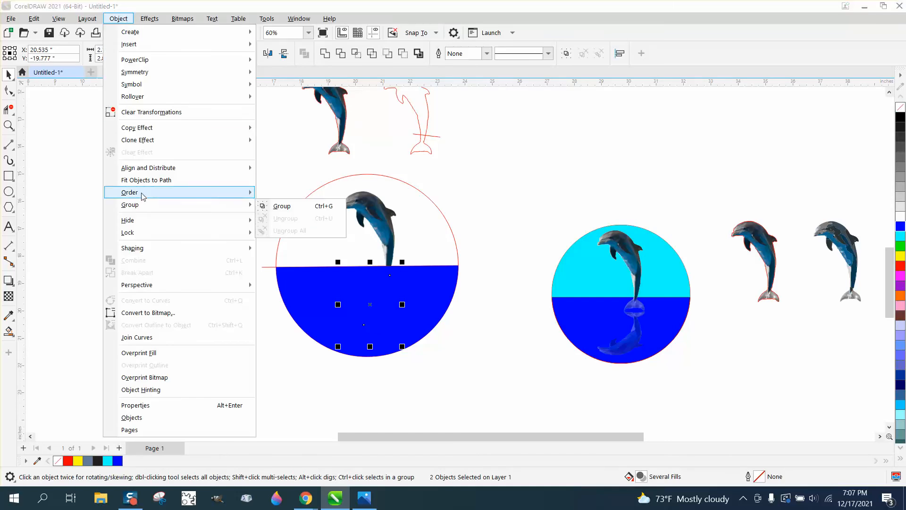
click(291, 208)
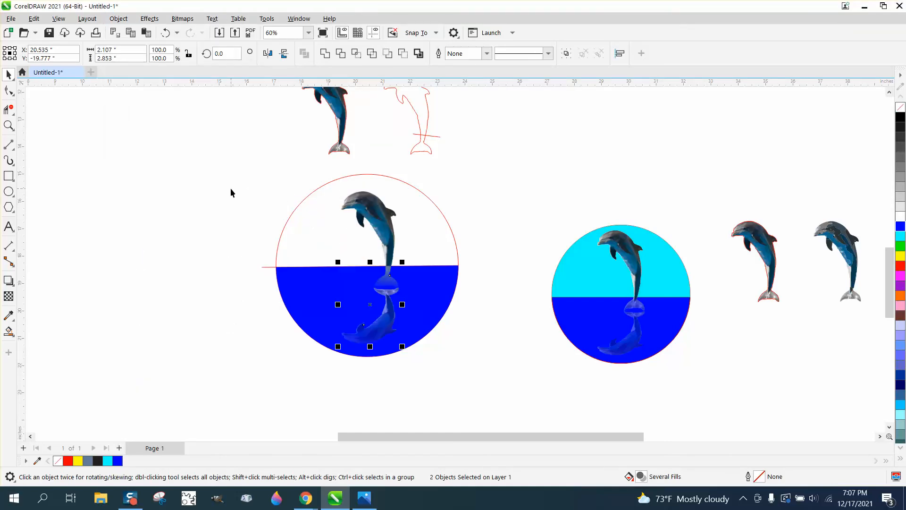
click(230, 187)
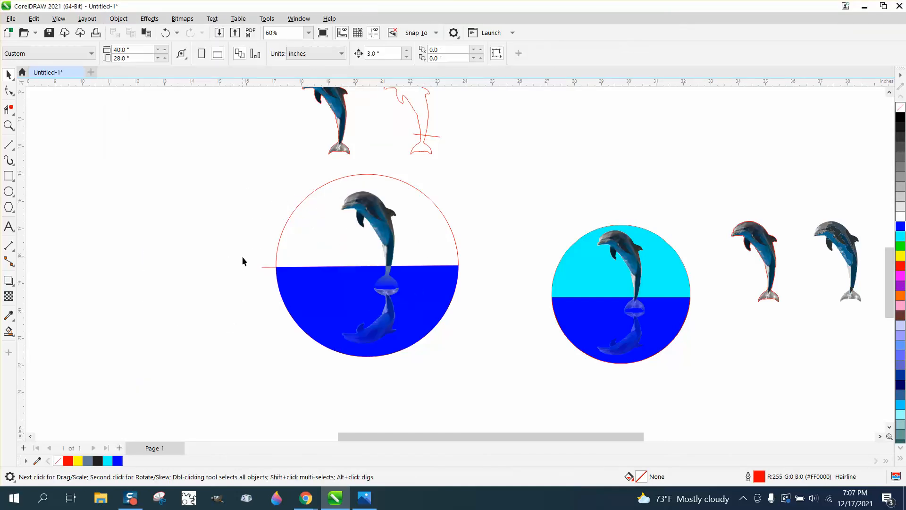
Give the blue lower half a uniform transparency of 18
click(343, 285)
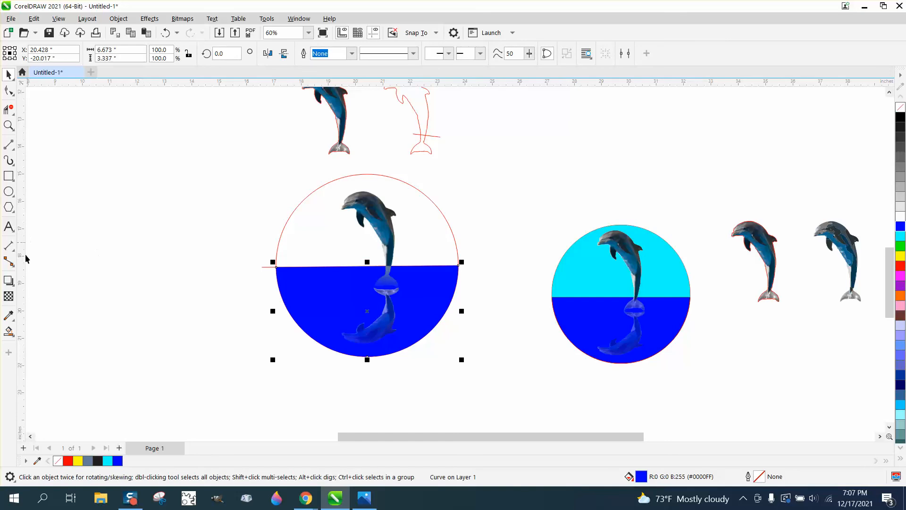
click(9, 296)
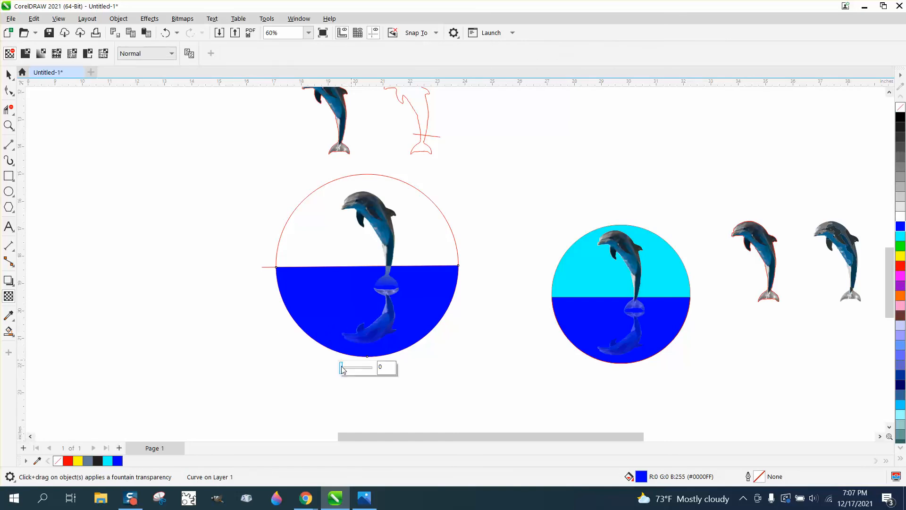
mouse_move(341, 368)
mouse_down()
mouse_move(358, 370)
mouse_move(345, 373)
mouse_up()
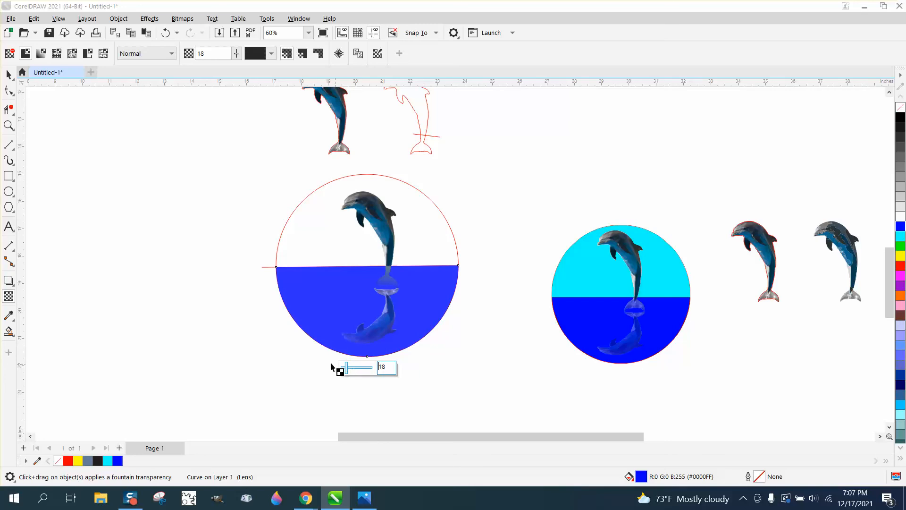
click(8, 74)
click(193, 242)
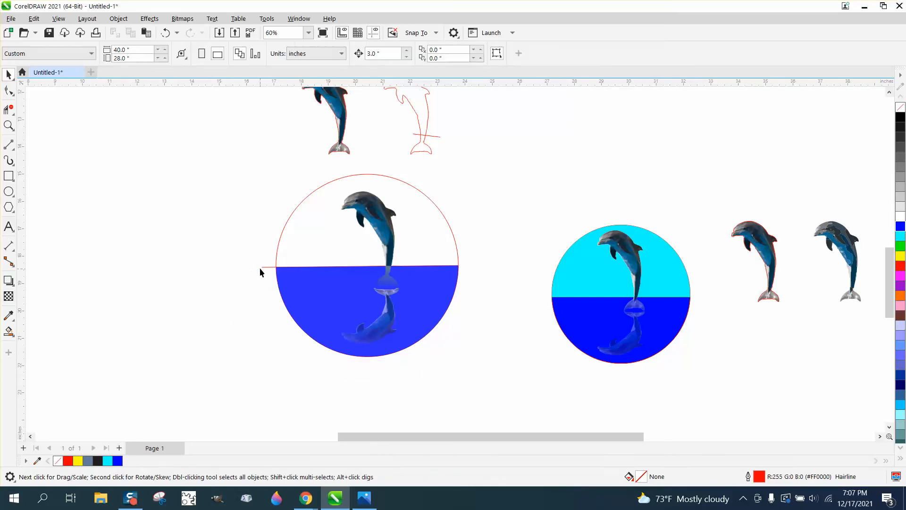
Smart Fill the circle's upper half, first with PANTONE 2727 C, then recolour it cyan
click(9, 331)
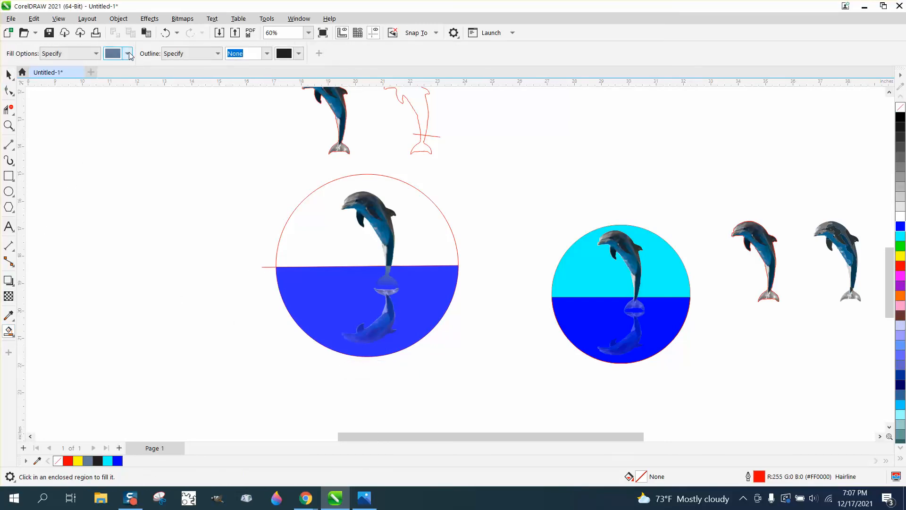
click(128, 53)
click(184, 109)
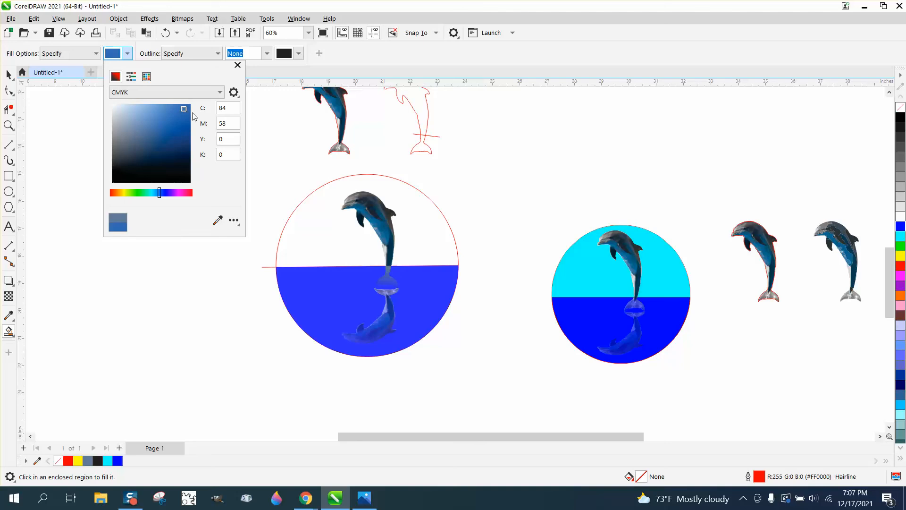
click(169, 193)
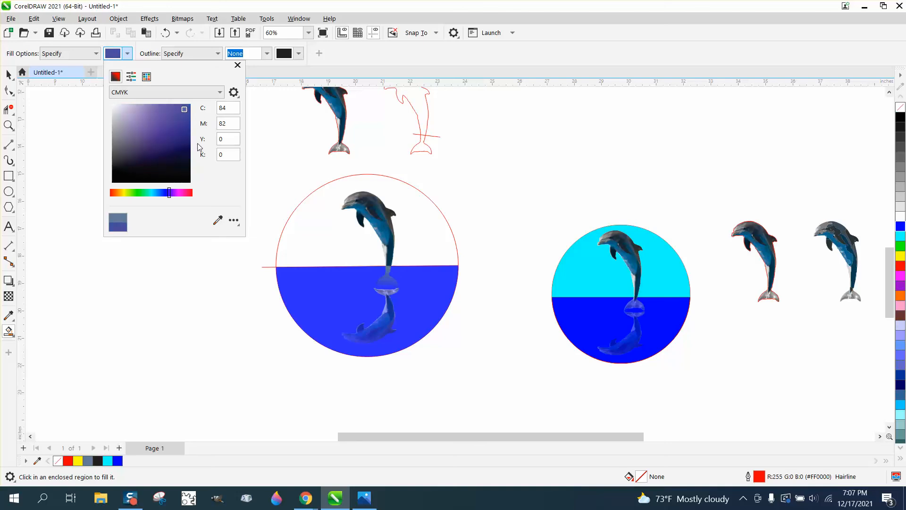
click(148, 79)
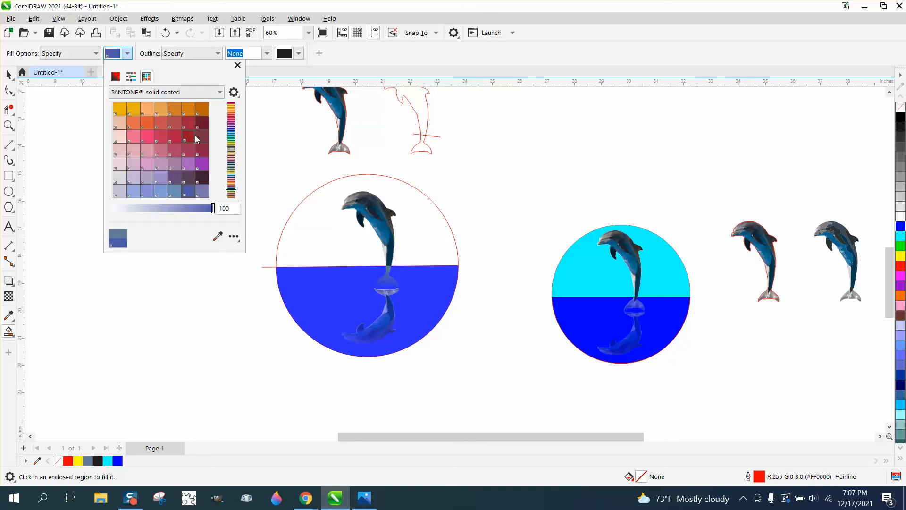
drag(233, 189, 231, 128)
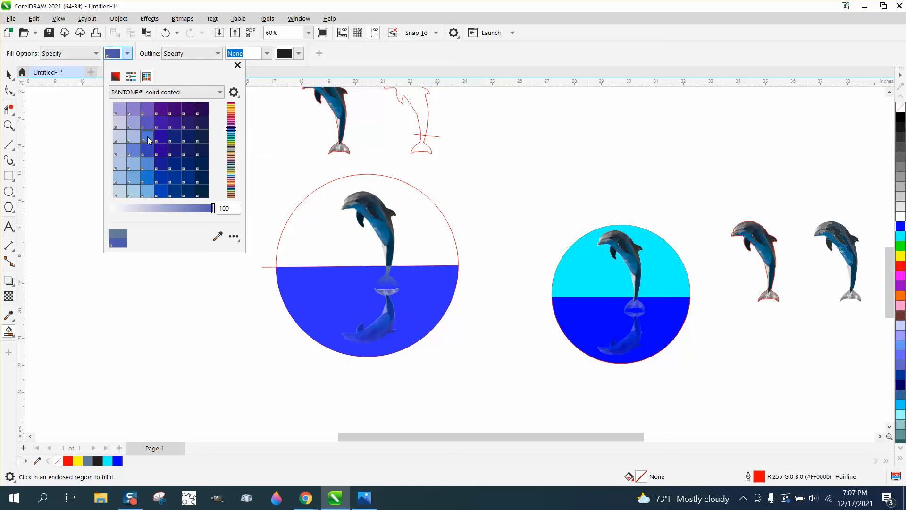
click(150, 137)
click(318, 205)
click(310, 208)
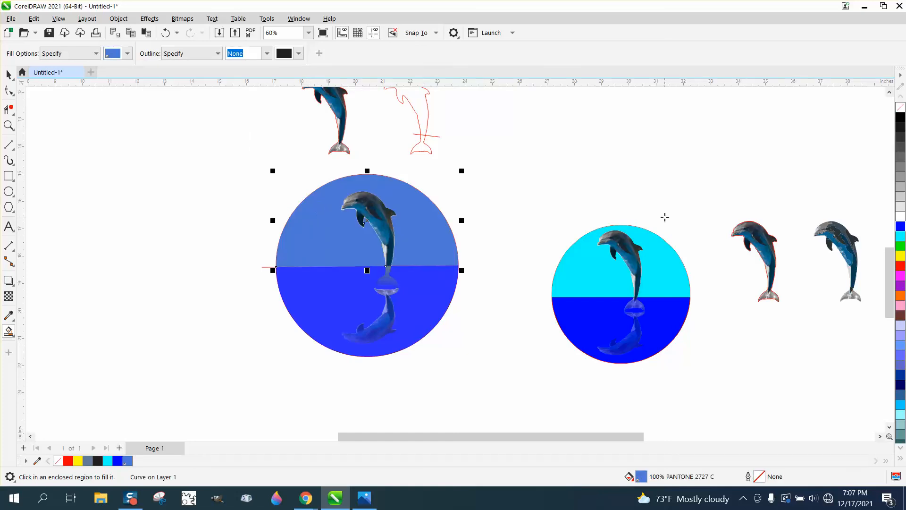
click(900, 236)
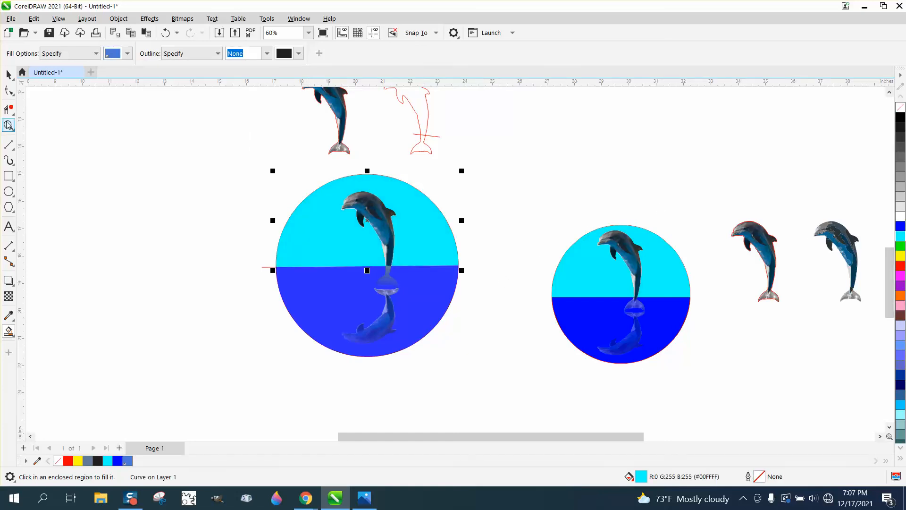
Examine the horizontal line's nodes and zoom in on the circle design
click(8, 125)
click(8, 90)
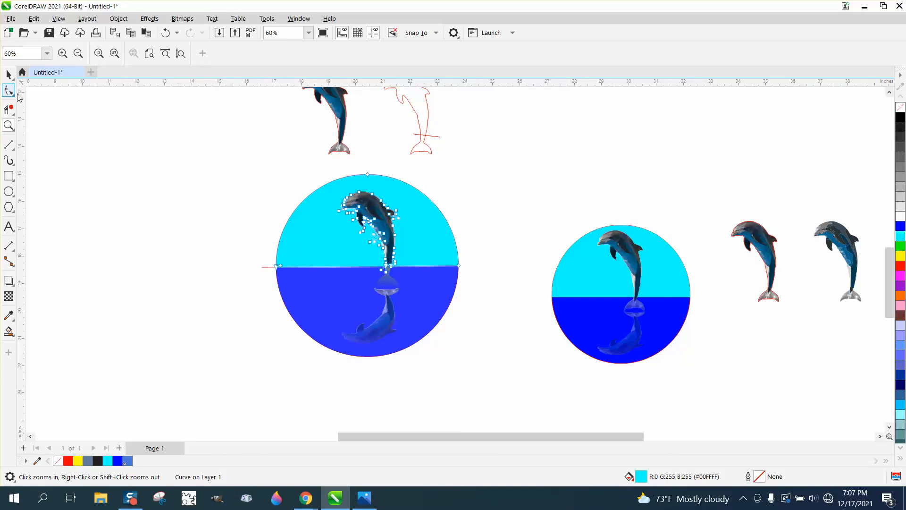
click(265, 267)
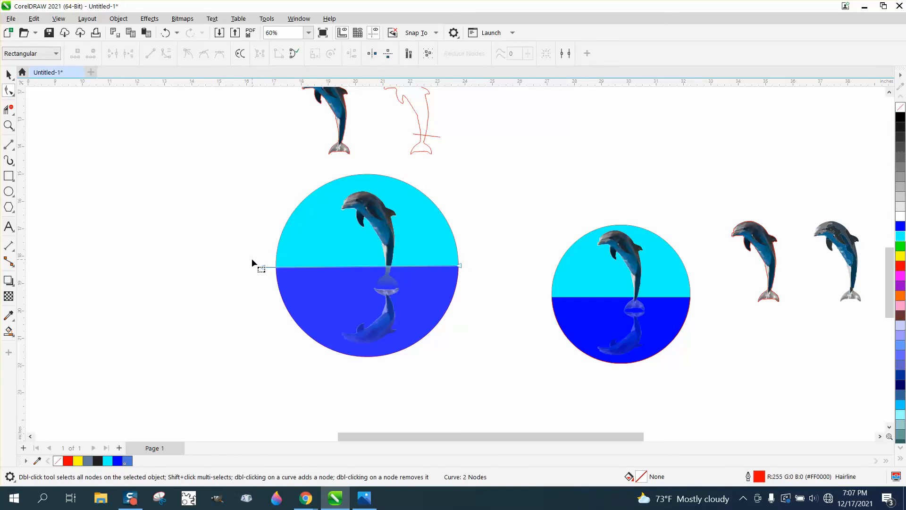
drag(251, 258, 502, 284)
click(489, 282)
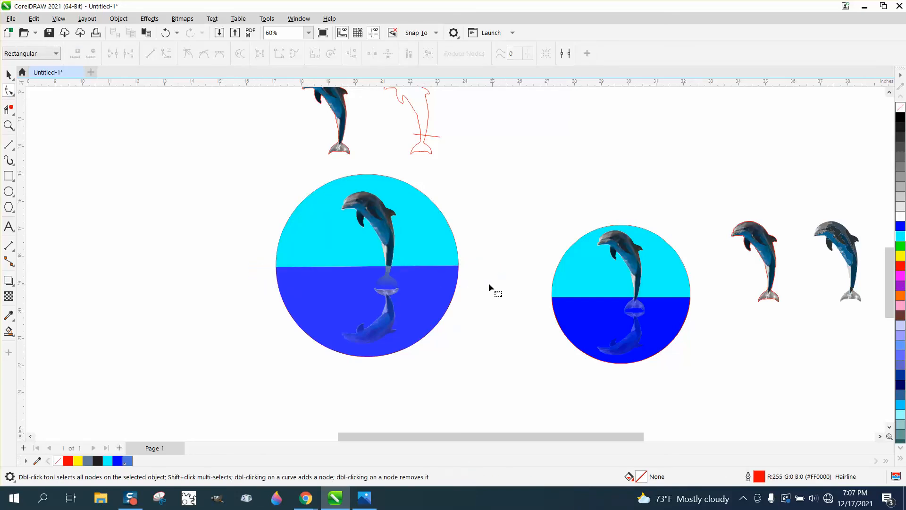
click(8, 125)
drag(278, 182, 543, 351)
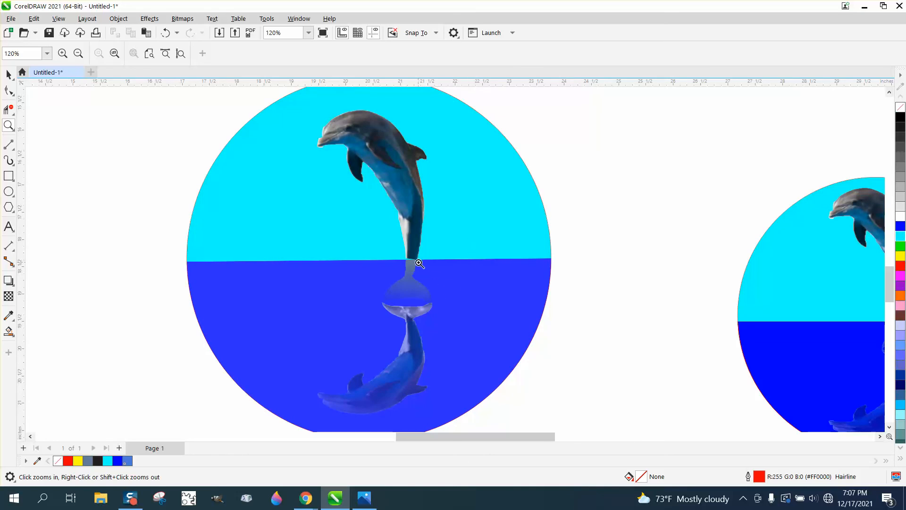
Try to edit the cyan upper half's nodes where it meets the dolphin's tail, then undo the edit
drag(404, 245, 435, 276)
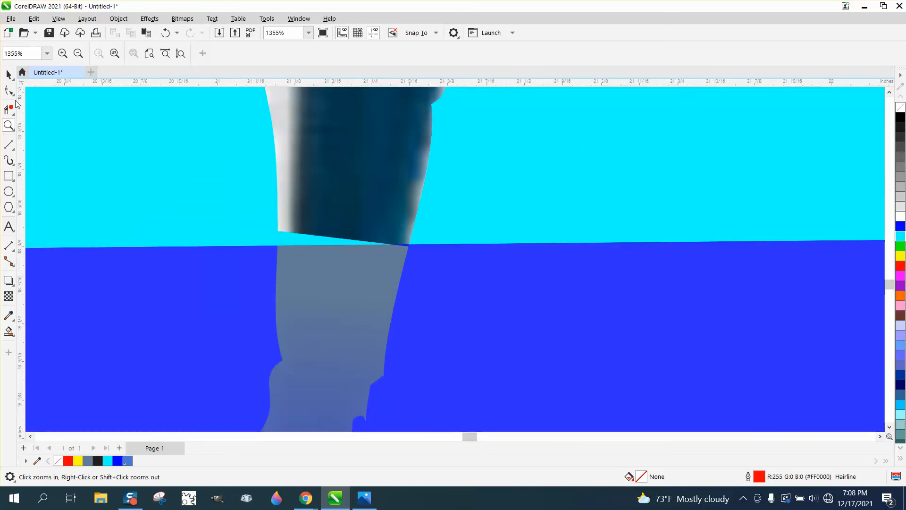
click(8, 91)
click(283, 230)
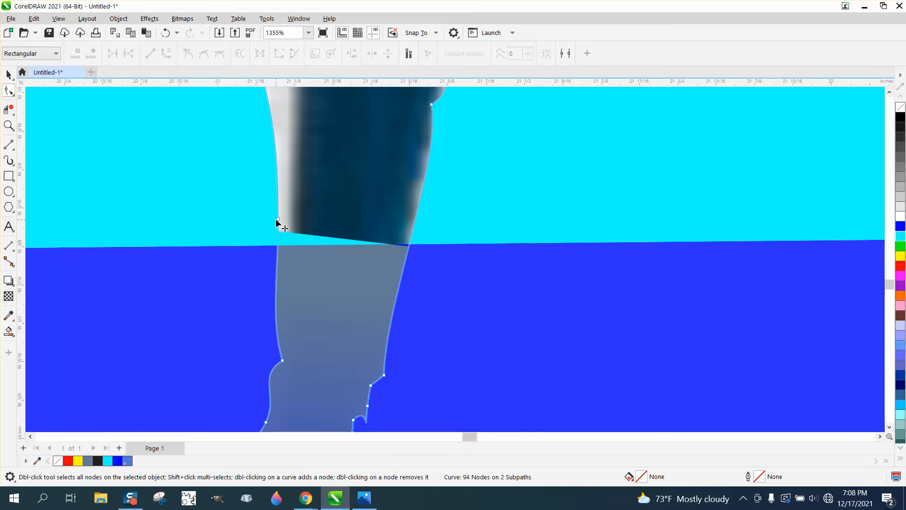
drag(276, 224, 308, 255)
click(294, 233)
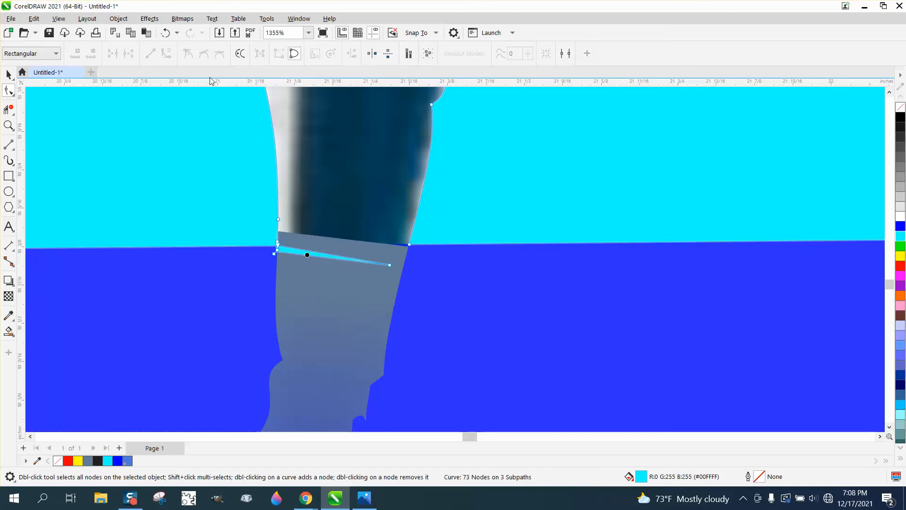
click(166, 34)
scroll(358, 288, down, 6)
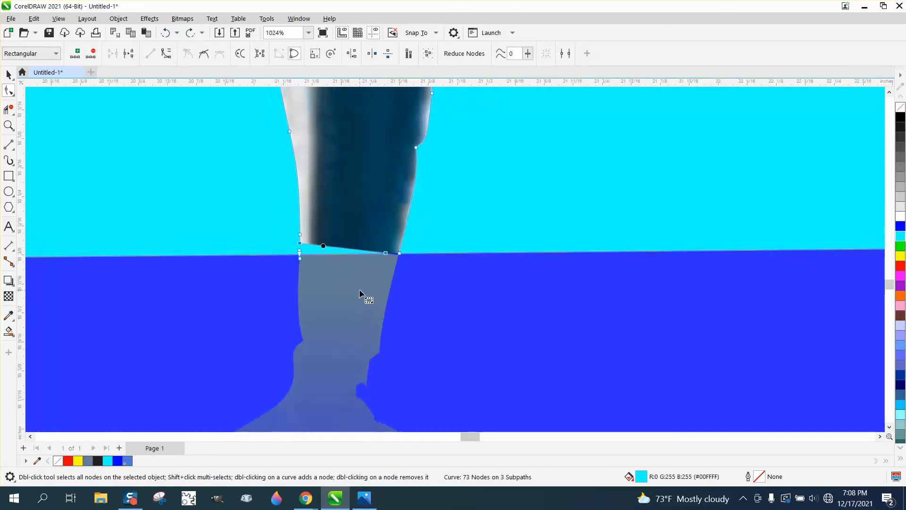
Try to nudge the blue lower half slightly and undo the move
click(8, 74)
click(610, 293)
drag(607, 295, 599, 287)
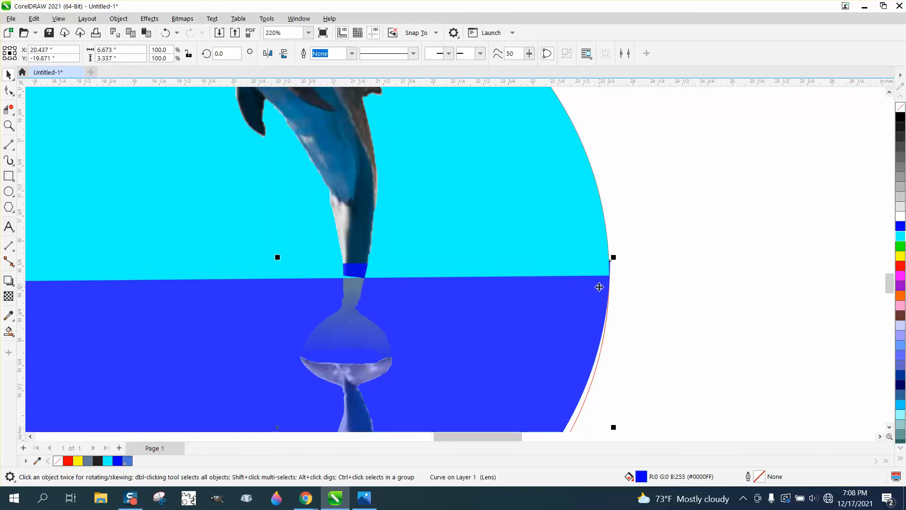
click(166, 33)
scroll(600, 240, down, 3)
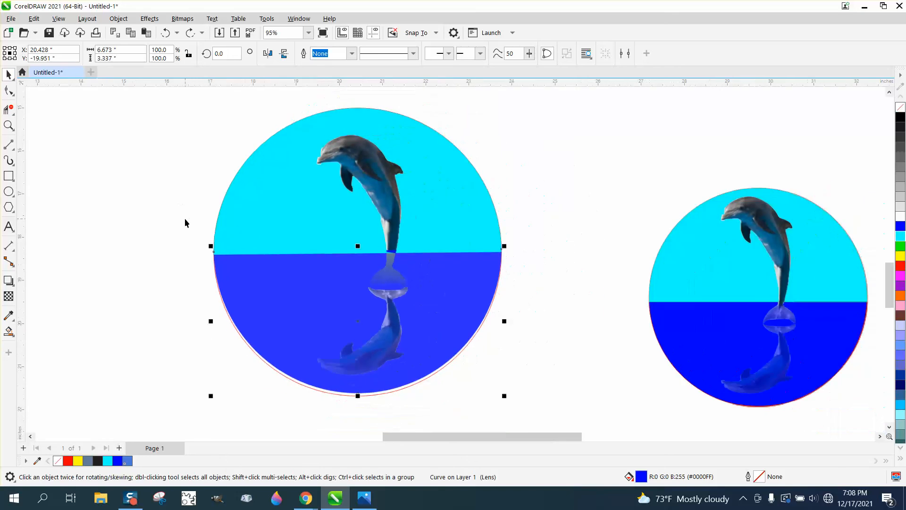
scroll(186, 218, down, 1)
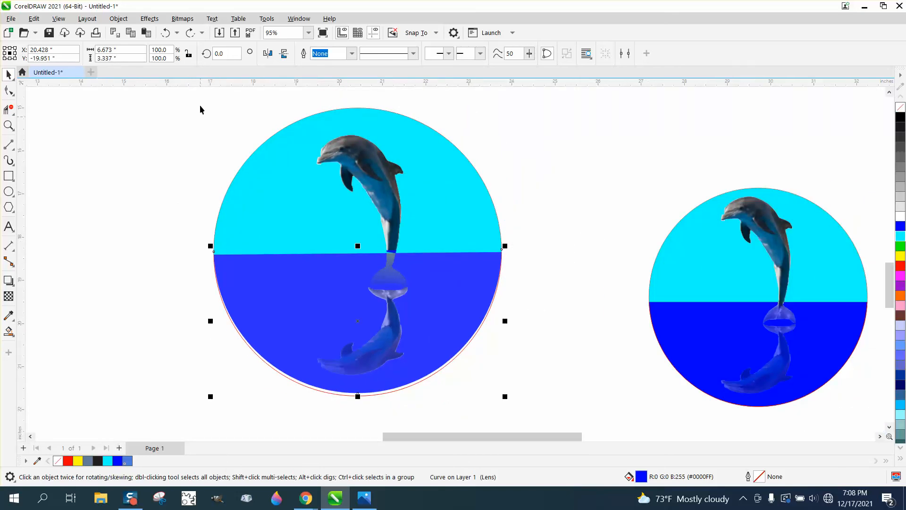
click(166, 34)
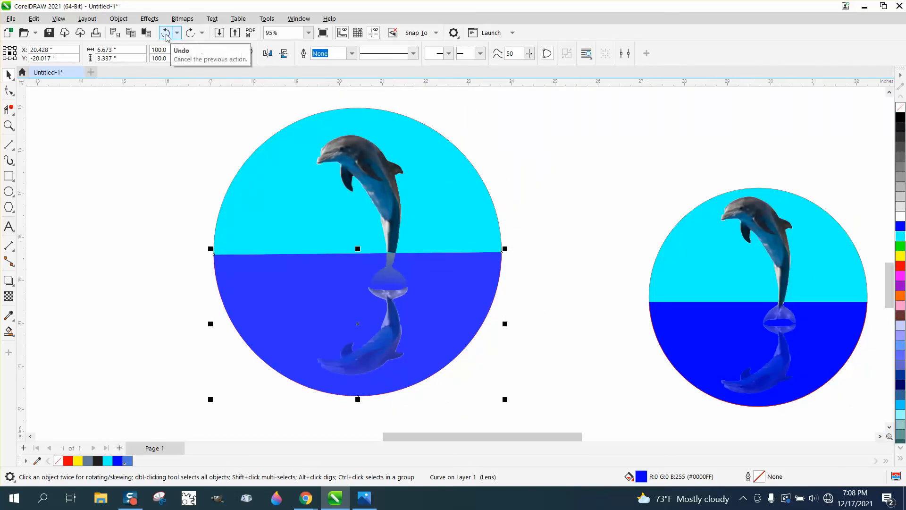
Zoom in on both circle designs to compare the dolphin reflections
click(9, 125)
drag(229, 146, 615, 410)
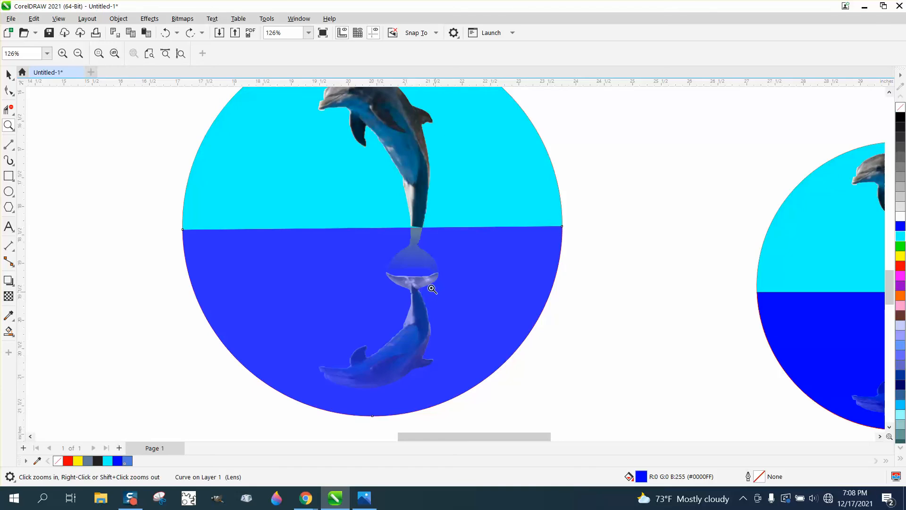
scroll(329, 285, down, 1)
scroll(329, 286, down, 1)
drag(650, 291, 840, 406)
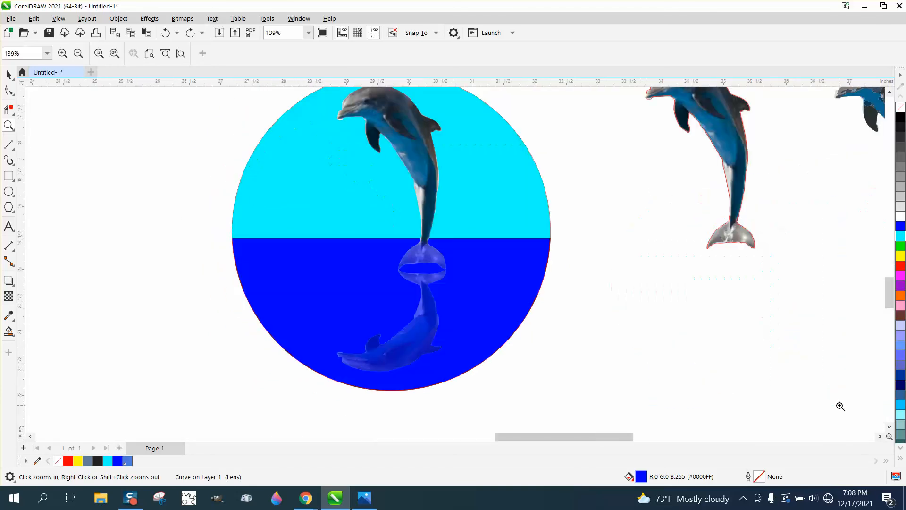
scroll(627, 344, down, 2)
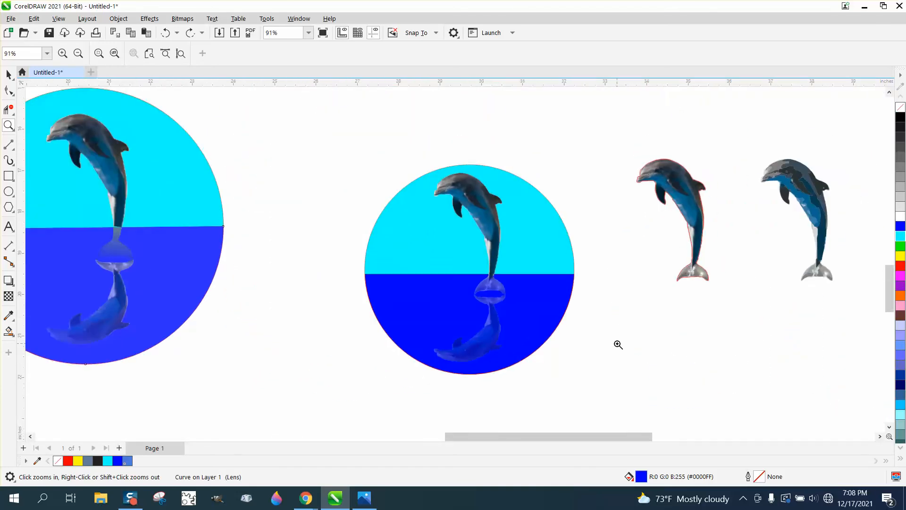